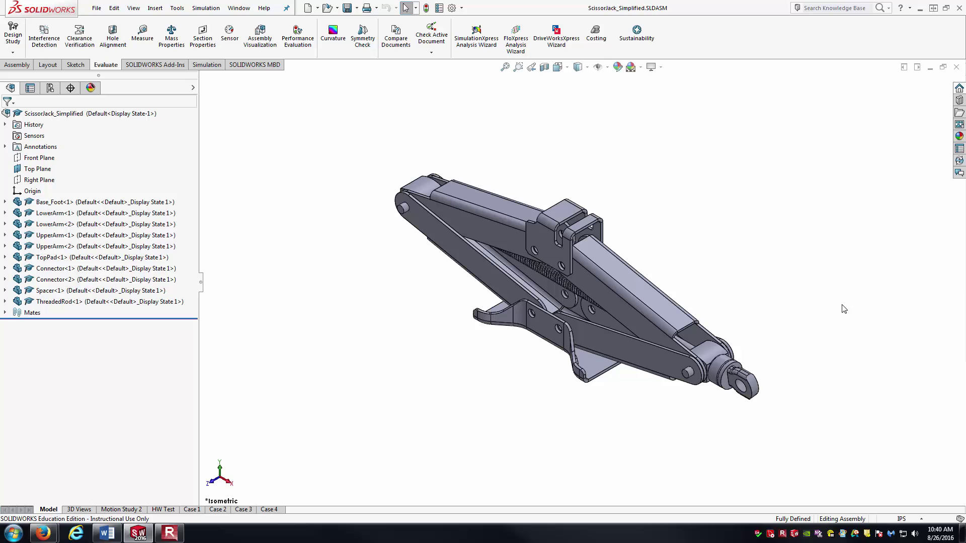
Expand the scissor jack's Mates folder in the FeatureManager tree to list Initial_Condition and the other mates
left_click(50, 89)
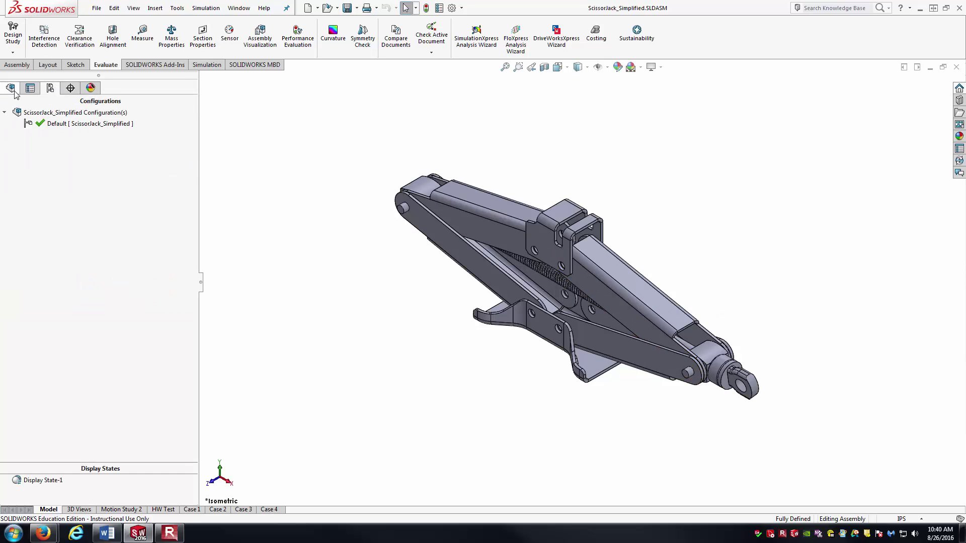
left_click(11, 88)
left_click(6, 315)
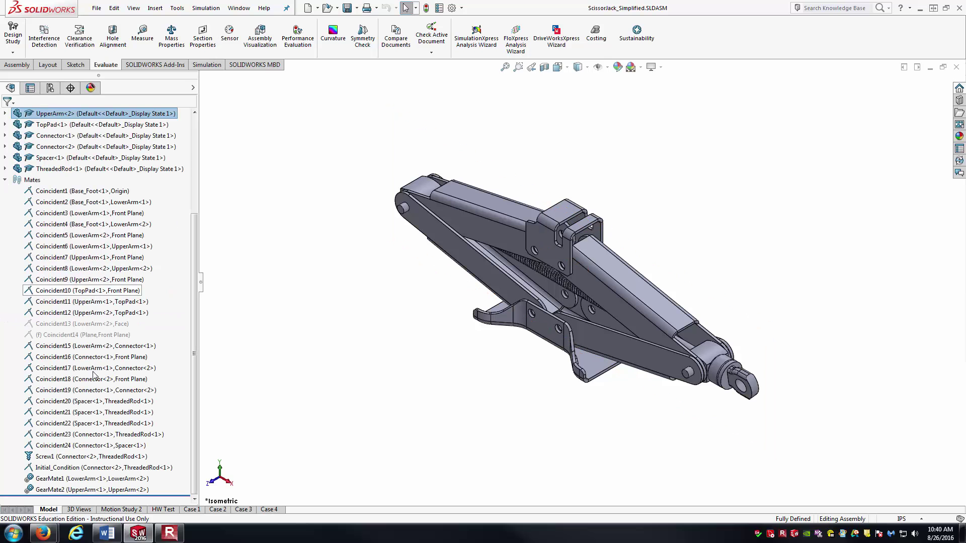
Delete the Initial_Condition mate
right_click(89, 468)
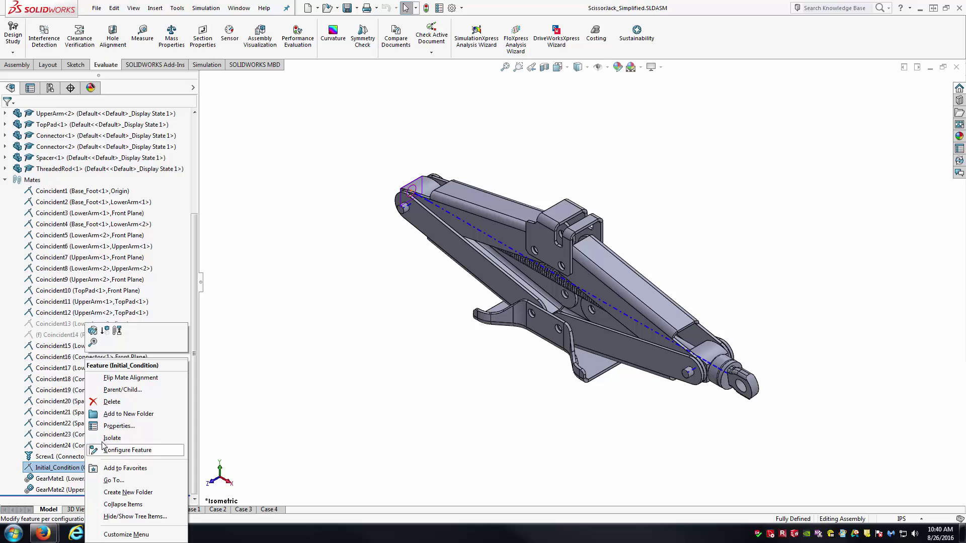
left_click(111, 402)
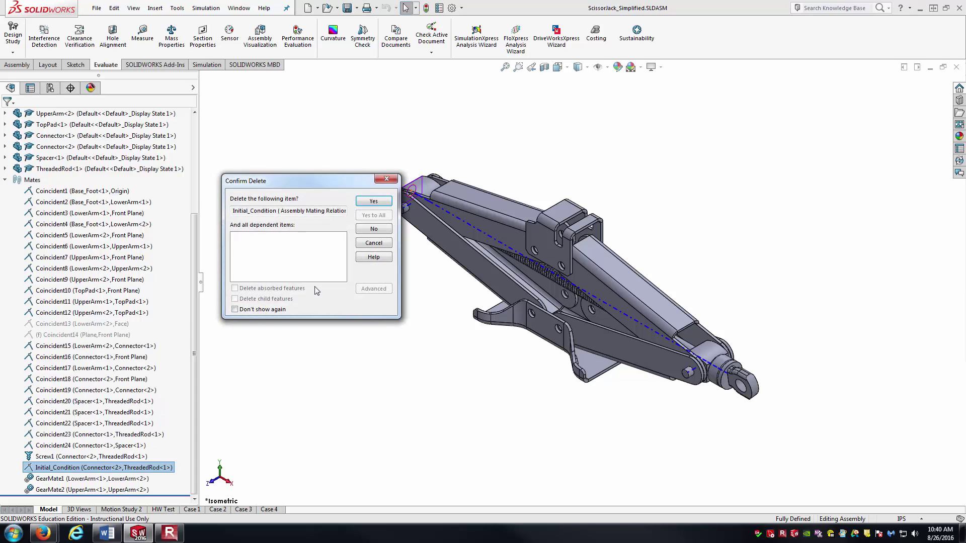
left_click(362, 201)
Drag the UpperArm components to raise, then flatten the jack, confirming it moves freely
key("ctrl+1")
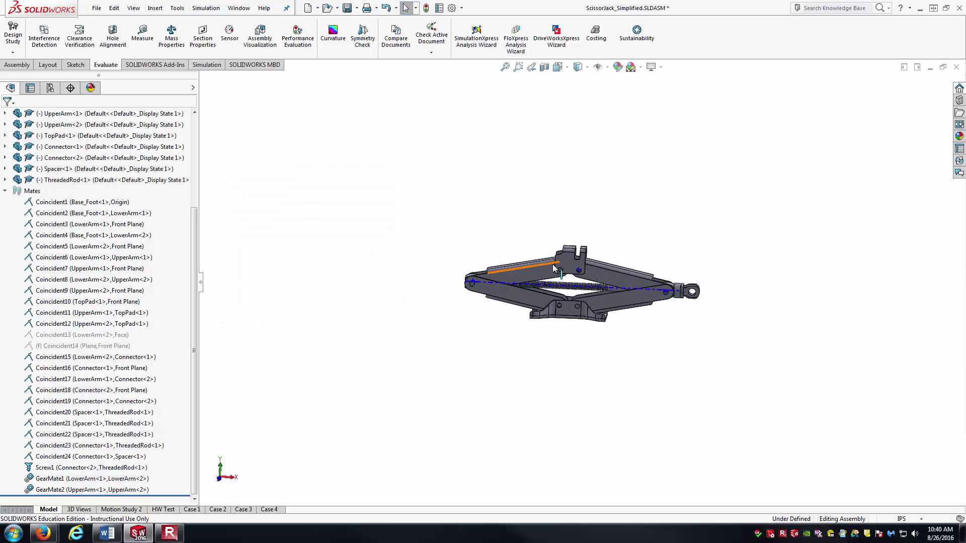
left_click_drag(549, 270, 511, 174)
left_click(509, 168)
key("ctrl+1")
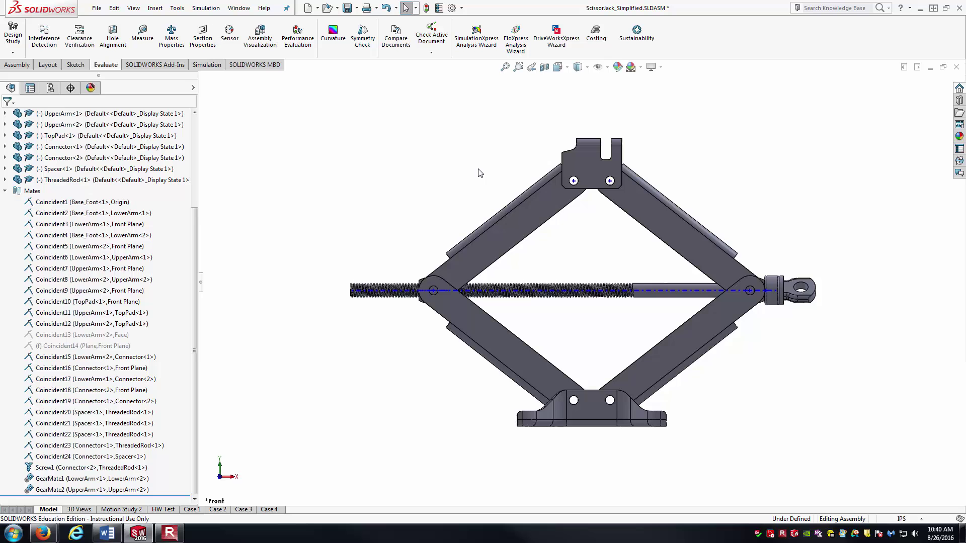
key("f")
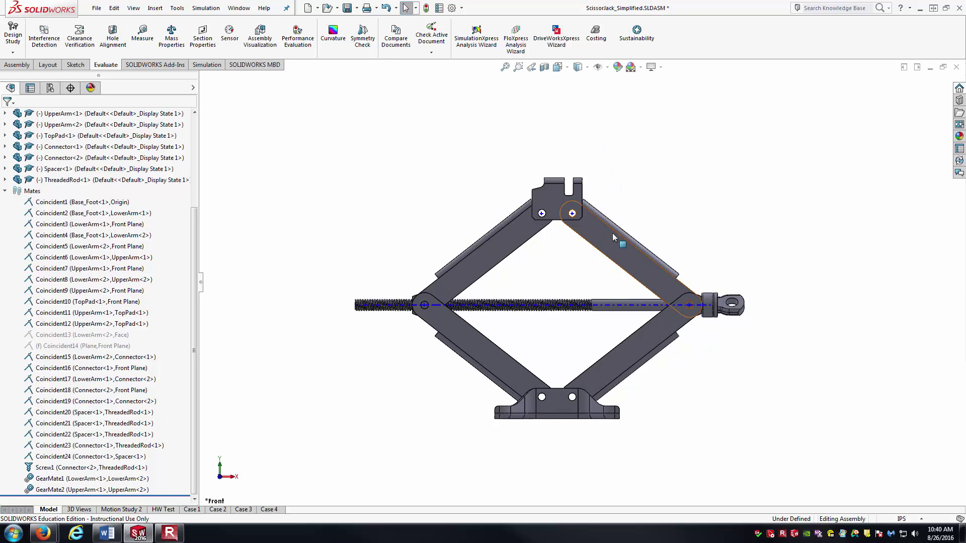
left_click_drag(611, 235, 627, 146)
key("z")
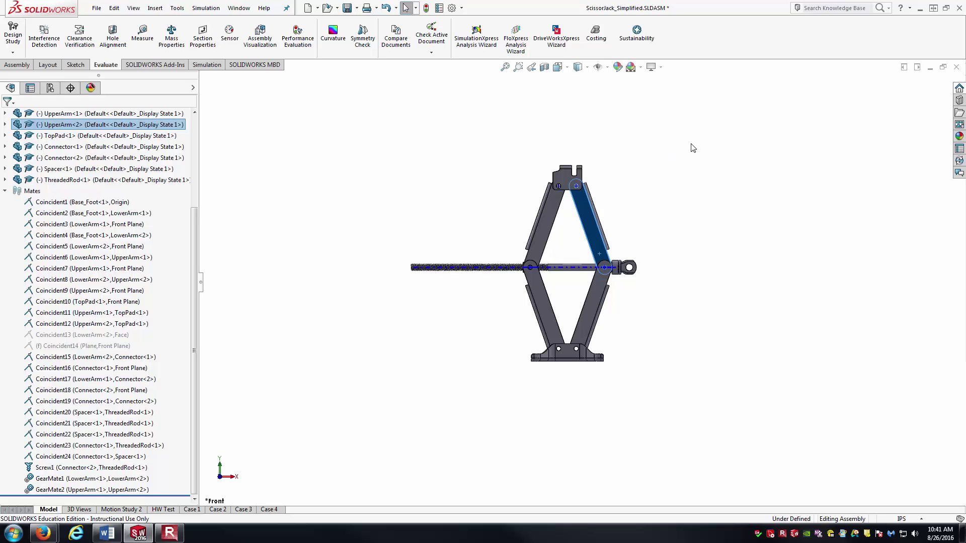
left_click(569, 164)
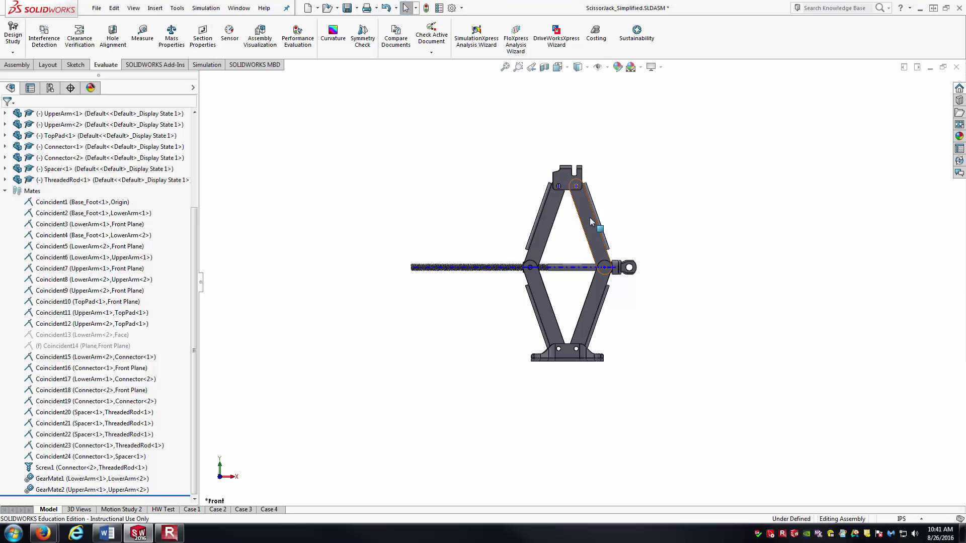
left_click_drag(592, 221, 609, 282)
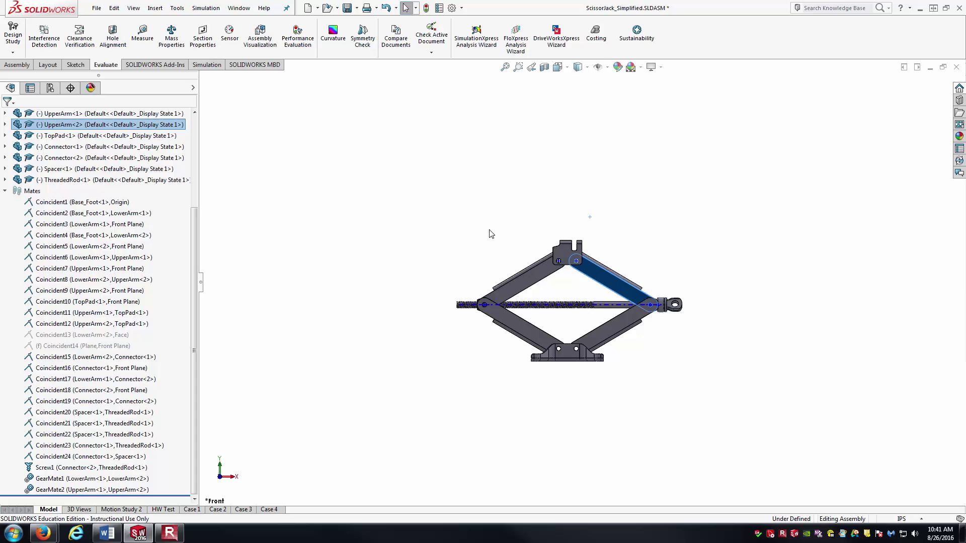
left_click(491, 234)
key("ctrl+7")
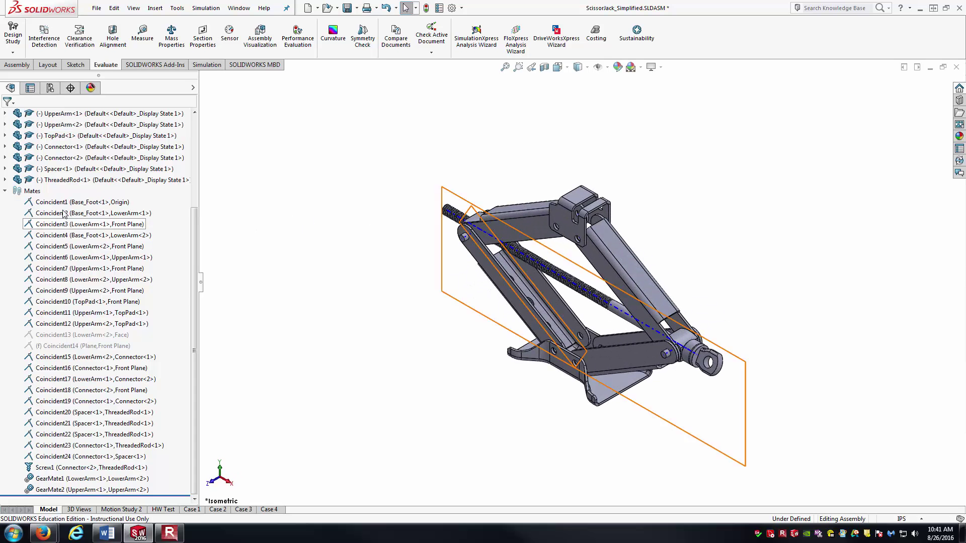
left_click(5, 191)
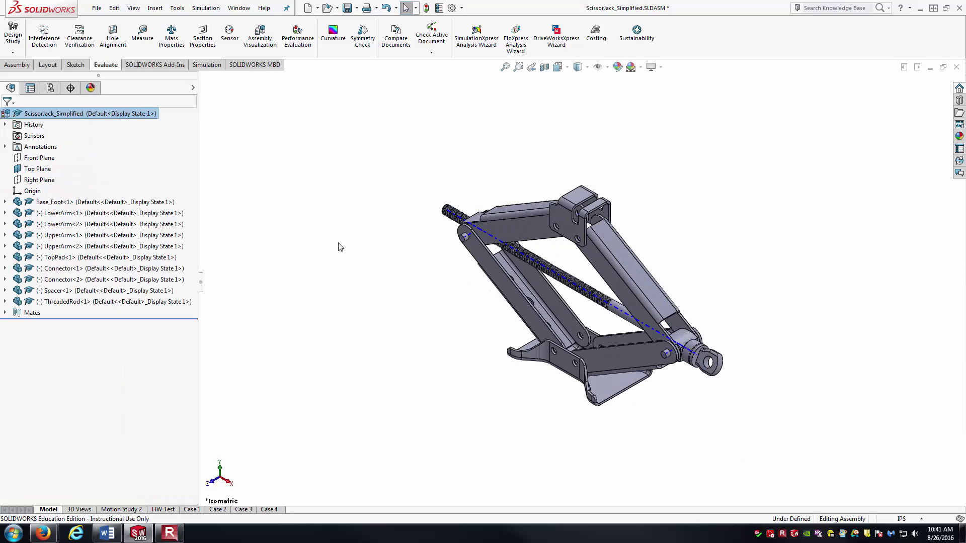
Start a mate between the threaded rod's end face and a face on Connector<2>
left_click(338, 246)
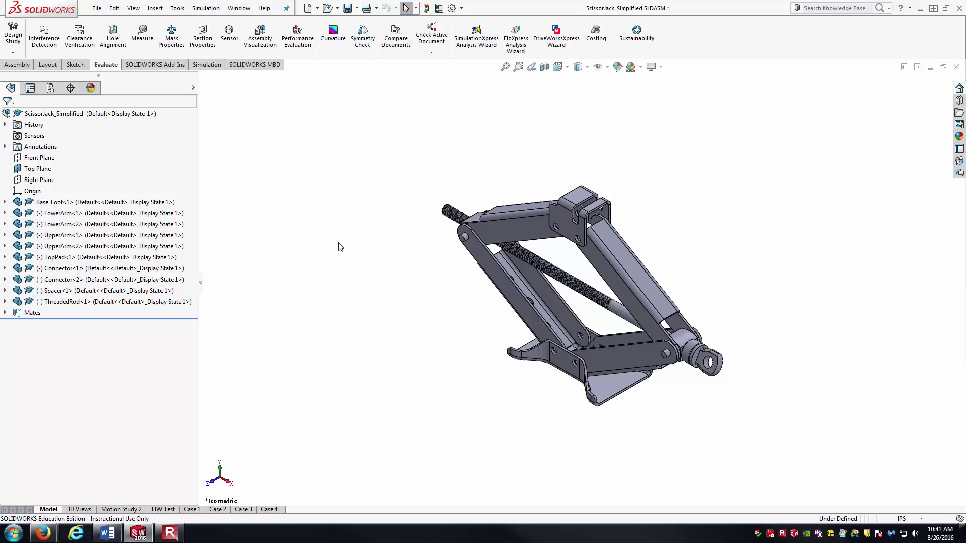
left_click(17, 64)
left_click(85, 32)
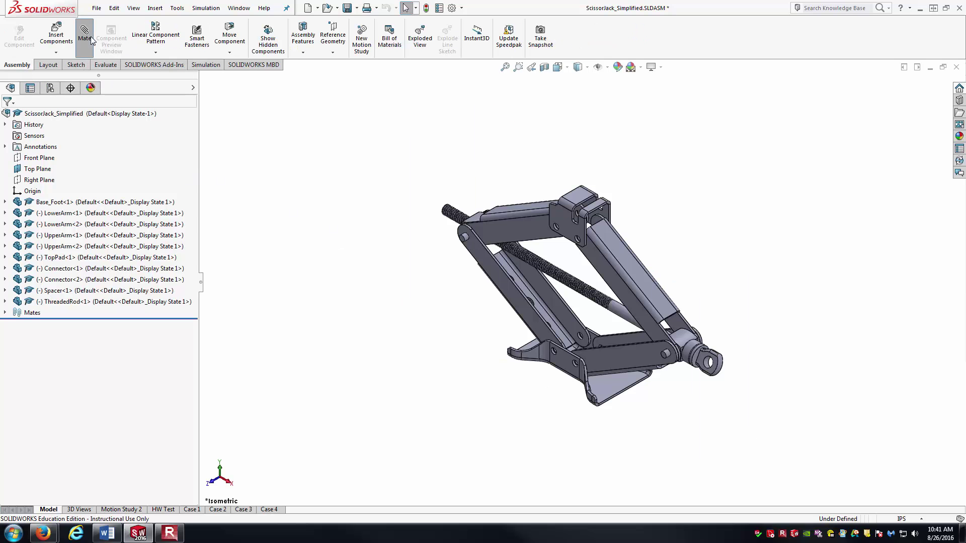
middle_click_drag(336, 259, 353, 252)
scroll(443, 238, "up", 5)
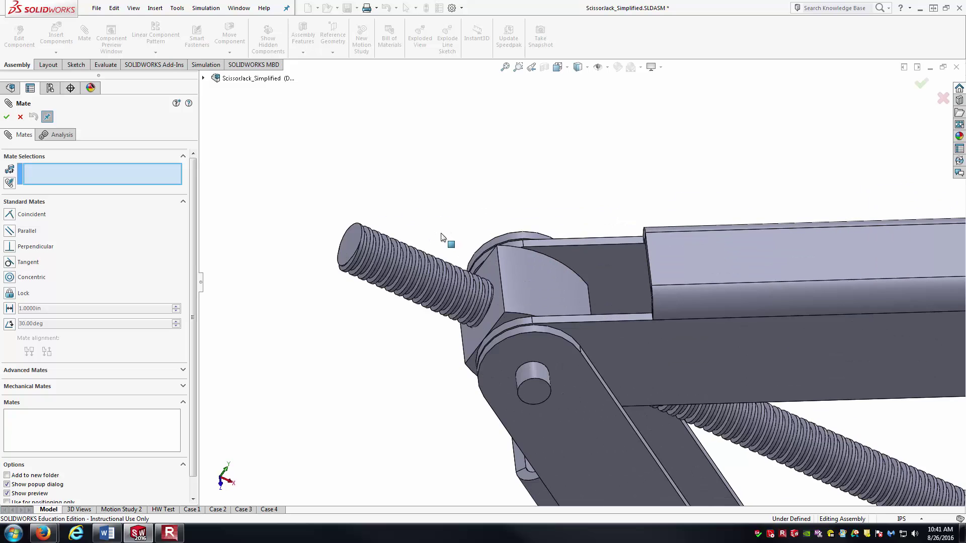
left_click(355, 241)
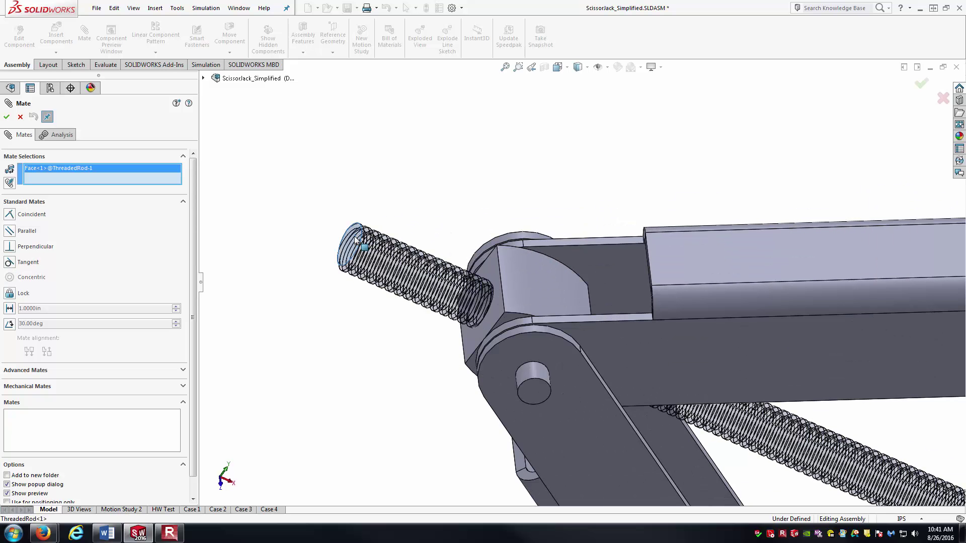
left_click(492, 273)
scroll(435, 274, "up", 3)
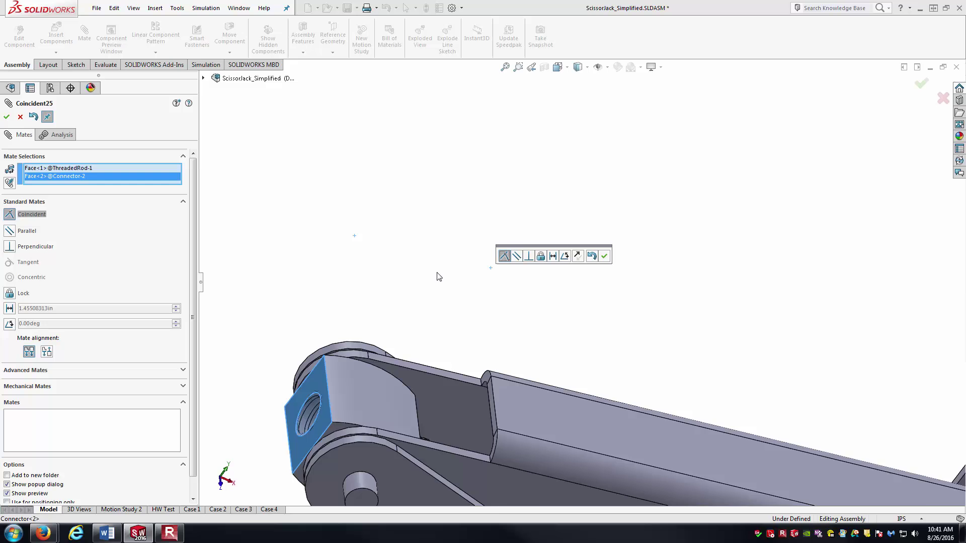
scroll(385, 322, "up", 2)
middle_click_drag(393, 332, 688, 339)
Make it a 0 in distance mate and accept it
left_click(9, 308)
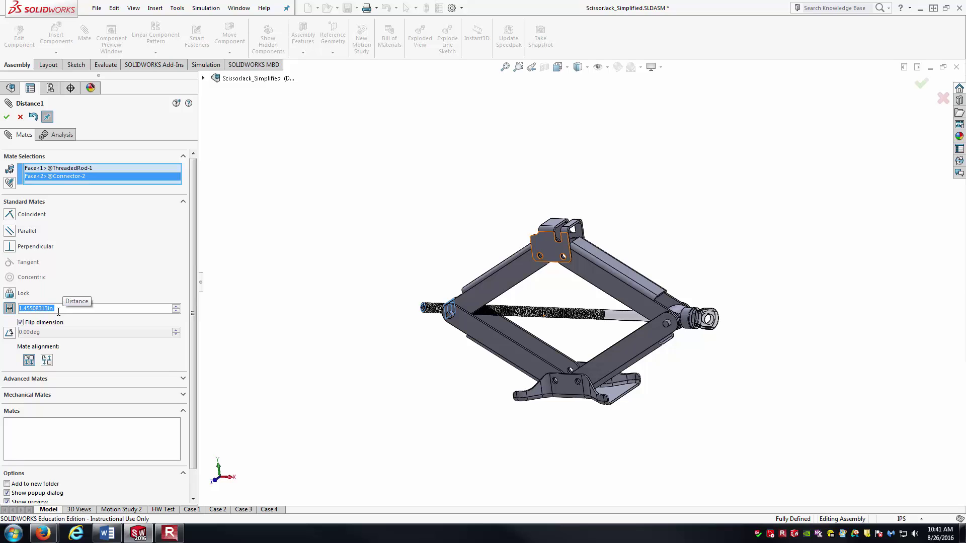
type("0")
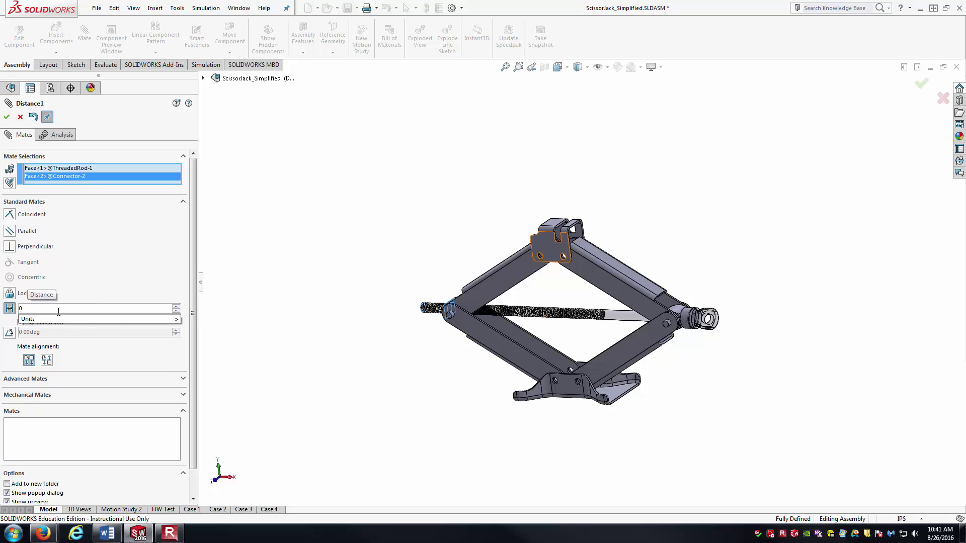
key("Return")
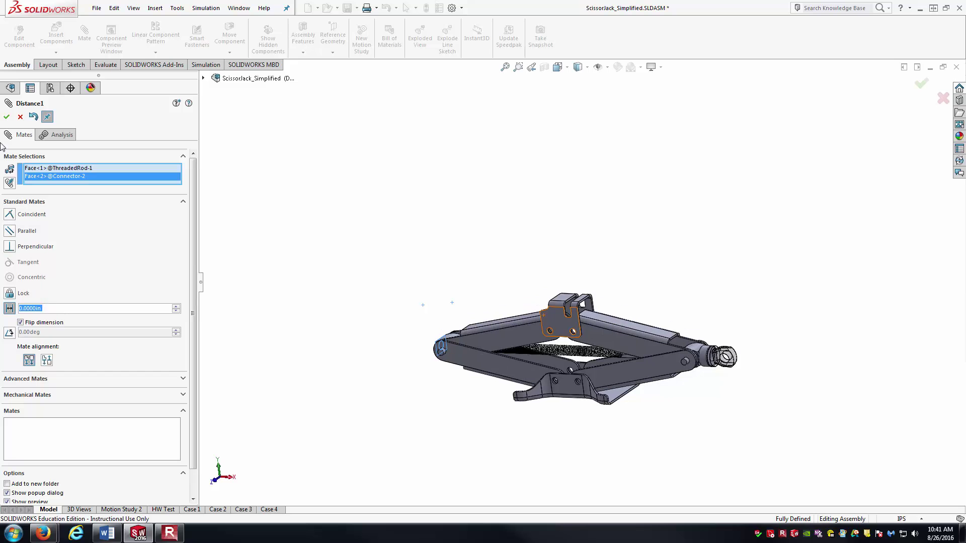
left_click(6, 117)
In the ConfigurationManager, rename the Default configuration to 'Collapsed'
left_click(6, 117)
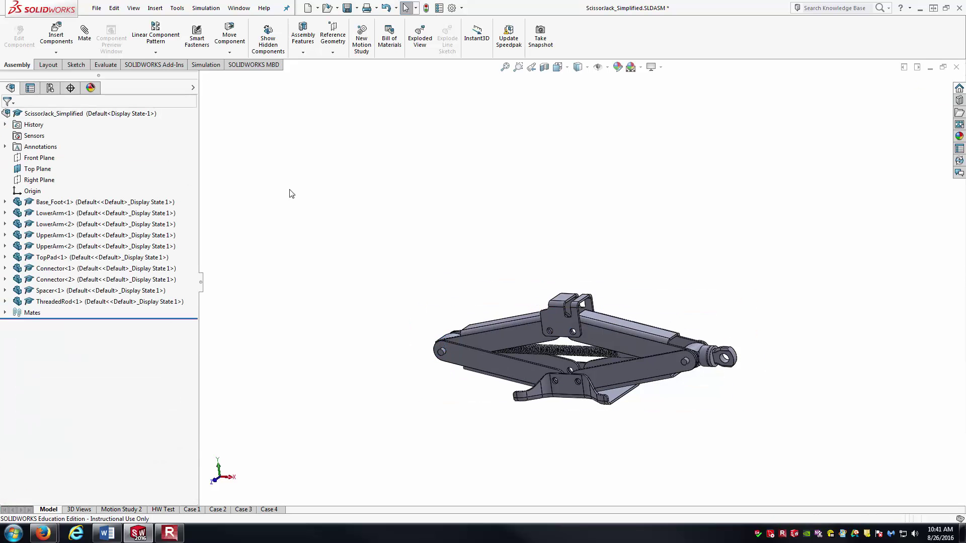
left_click(50, 88)
right_click(64, 122)
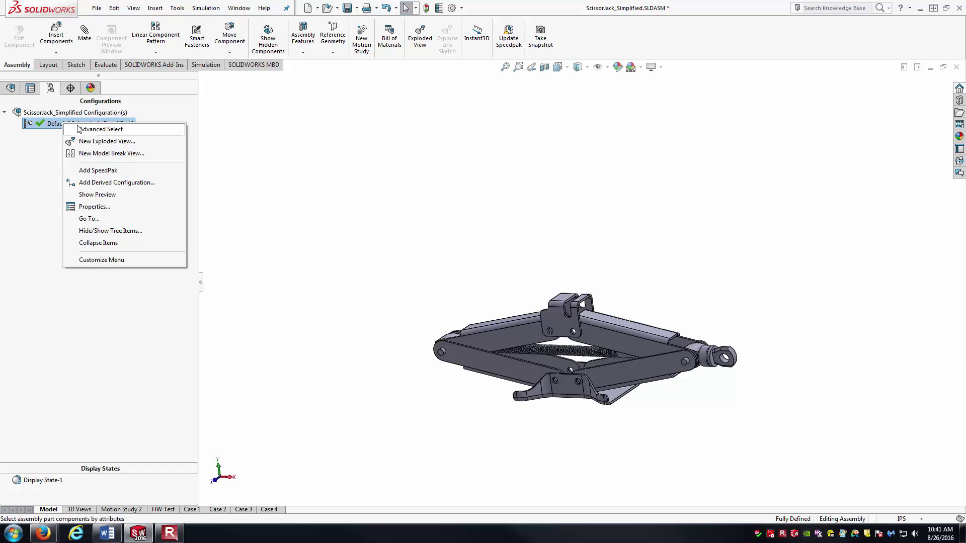
left_click(70, 129)
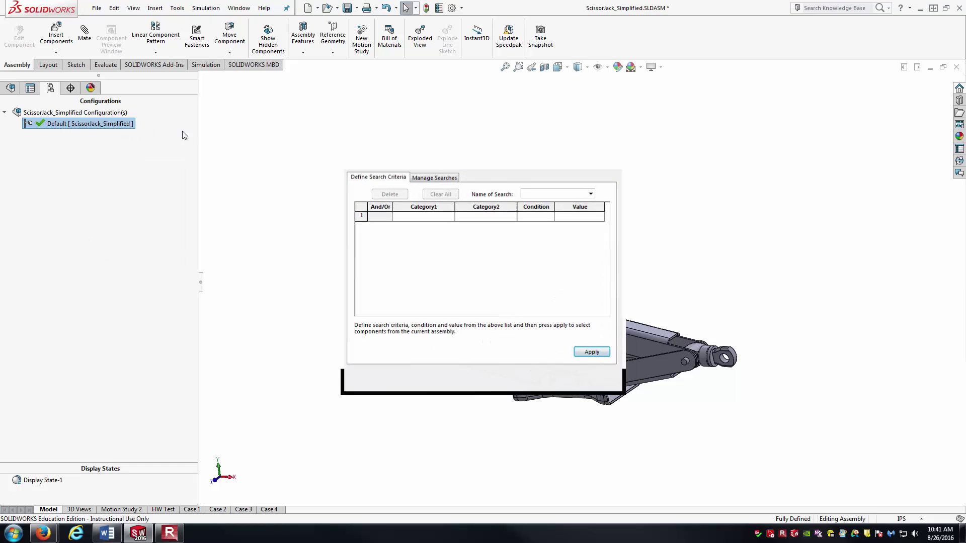
key("Escape")
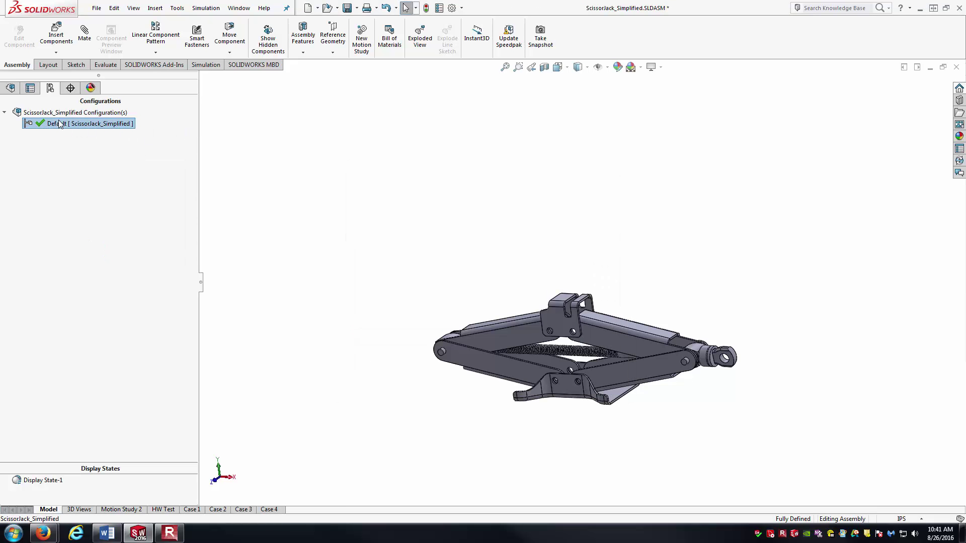
left_click(59, 123)
type("C")
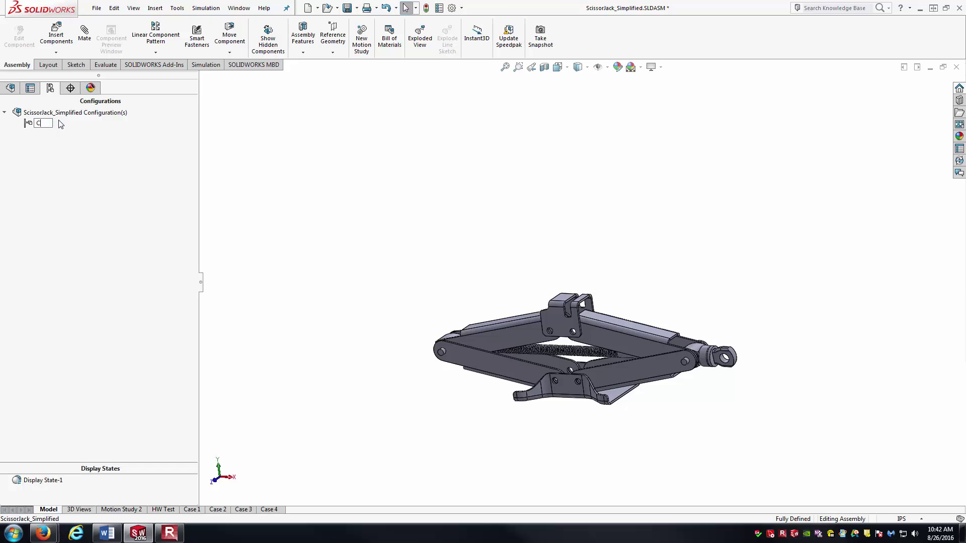
type("ollapsed")
key("Return")
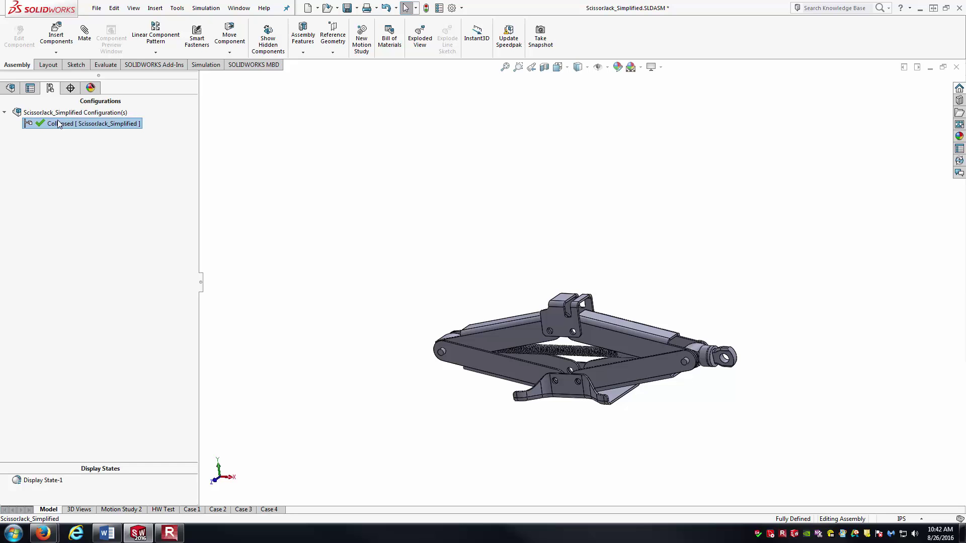
left_click(351, 250)
middle_click_drag(291, 224, 325, 215)
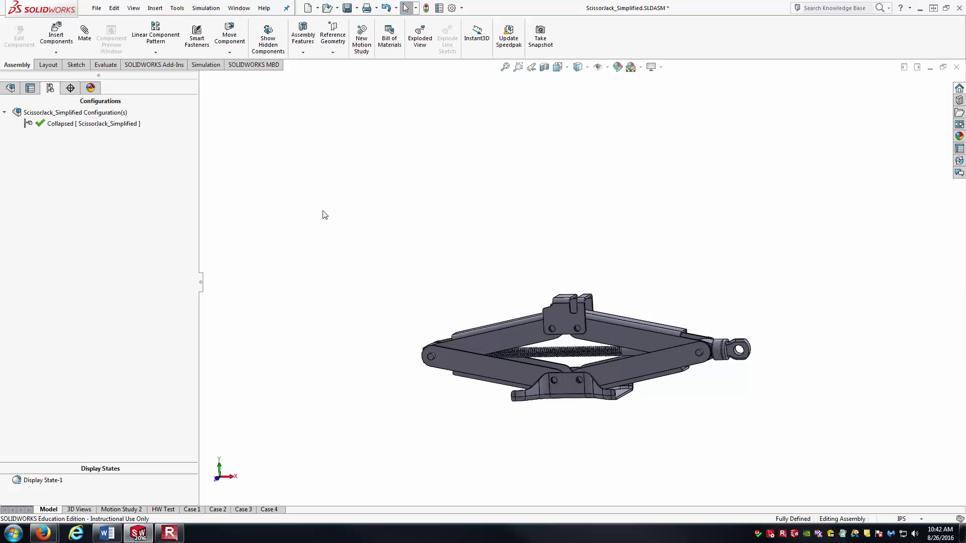
Add a second configuration named Extended, then return to the isometric view
right_click(85, 114)
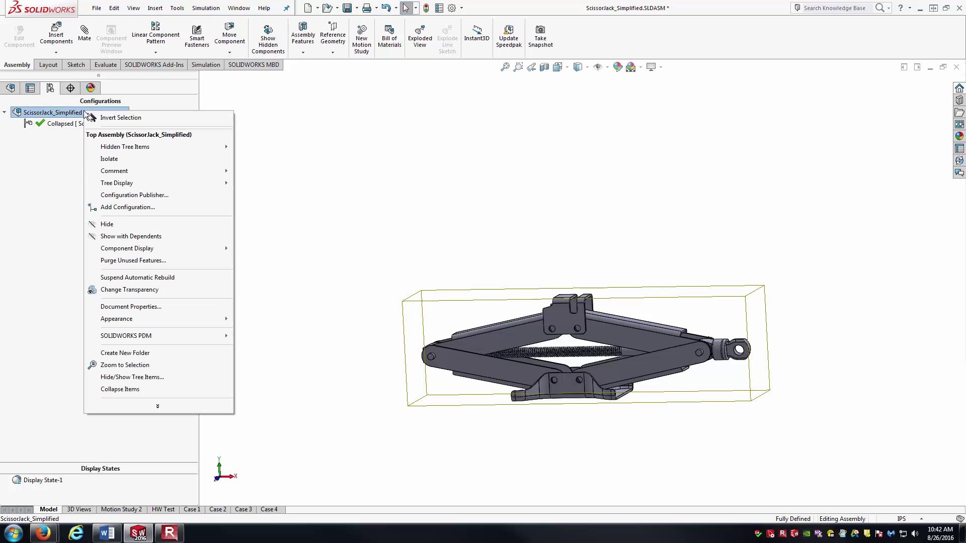
left_click(131, 207)
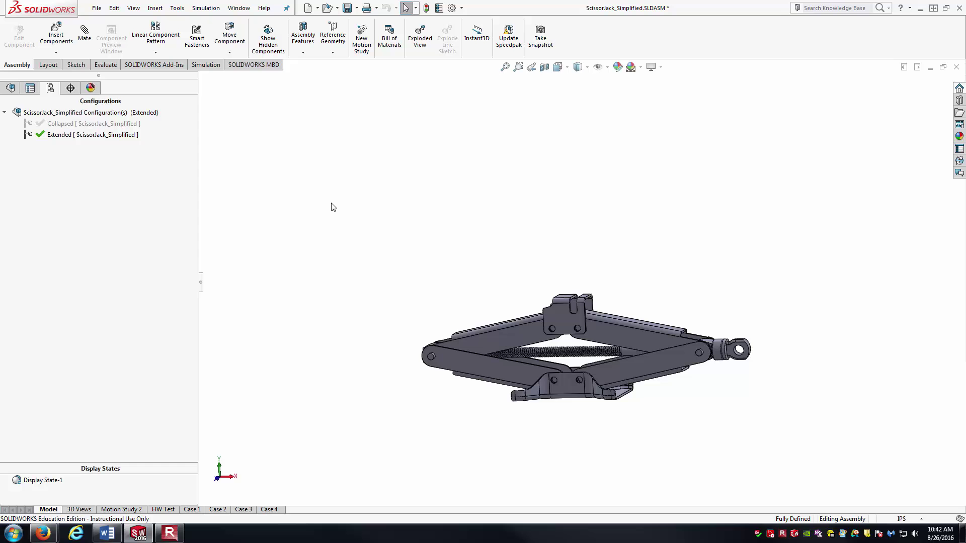
key("ctrl+7")
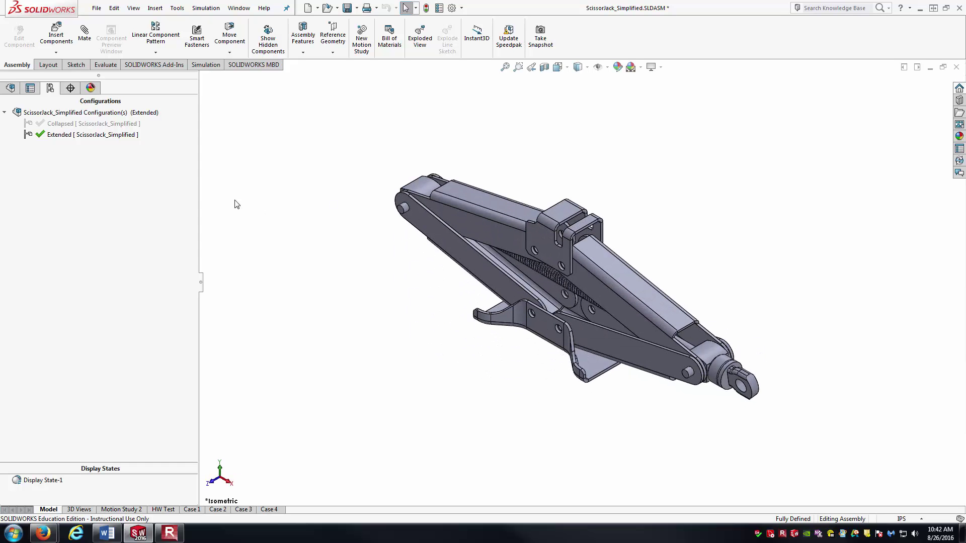
Open the configuration table for the Distance1 mate
left_click(11, 88)
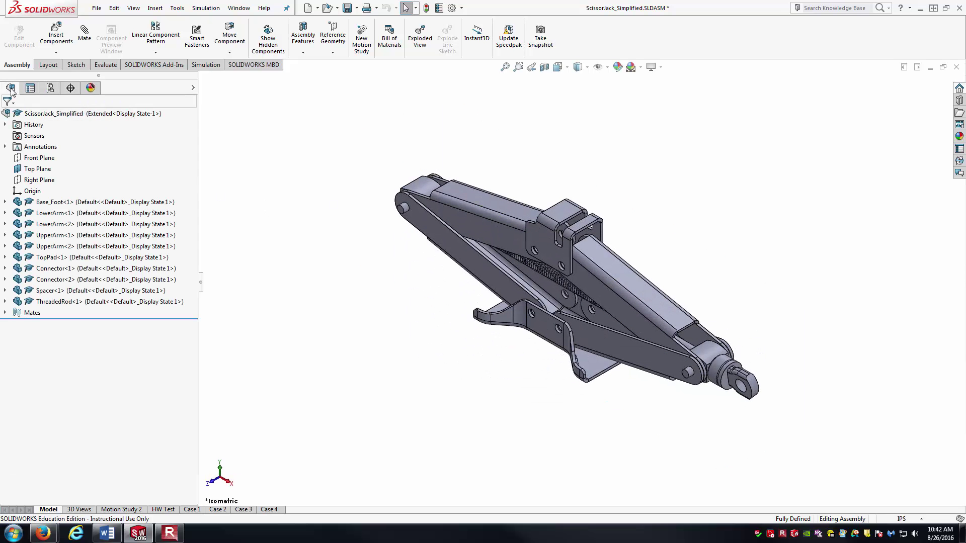
left_click(5, 312)
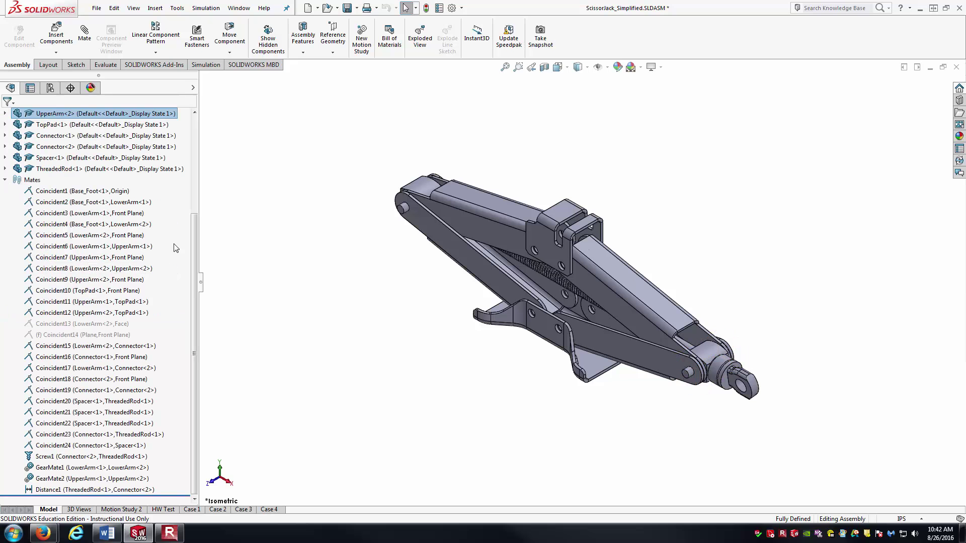
left_click(101, 490)
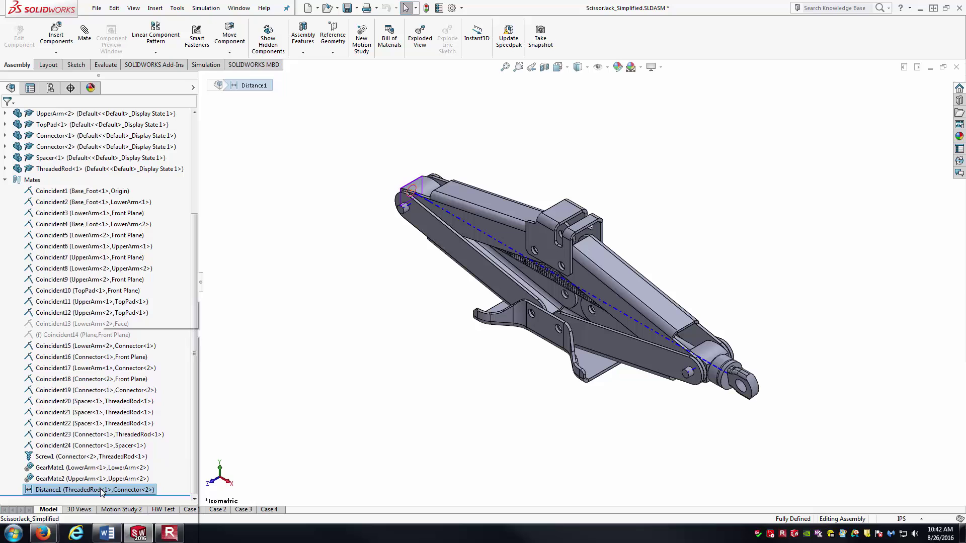
right_click(101, 490)
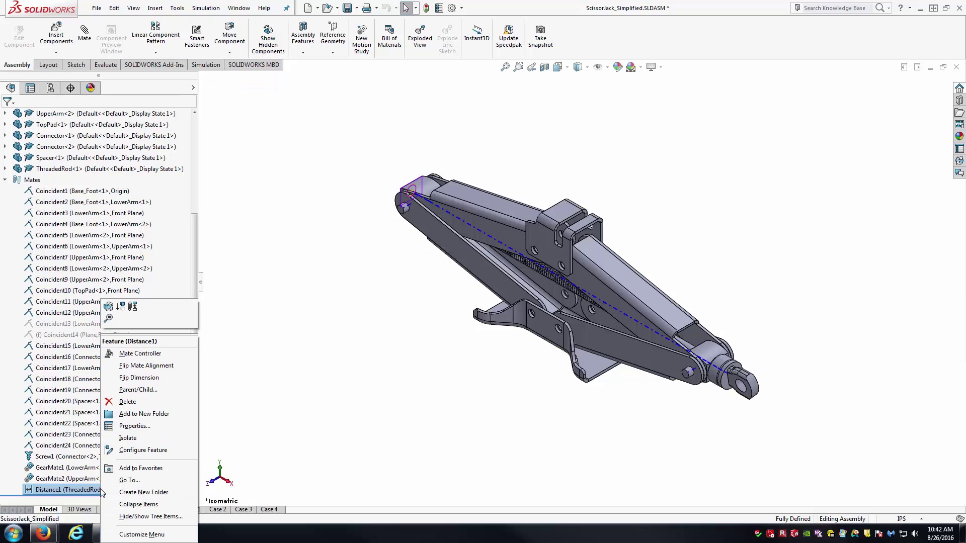
left_click(154, 455)
left_click_drag(363, 77, 458, 147)
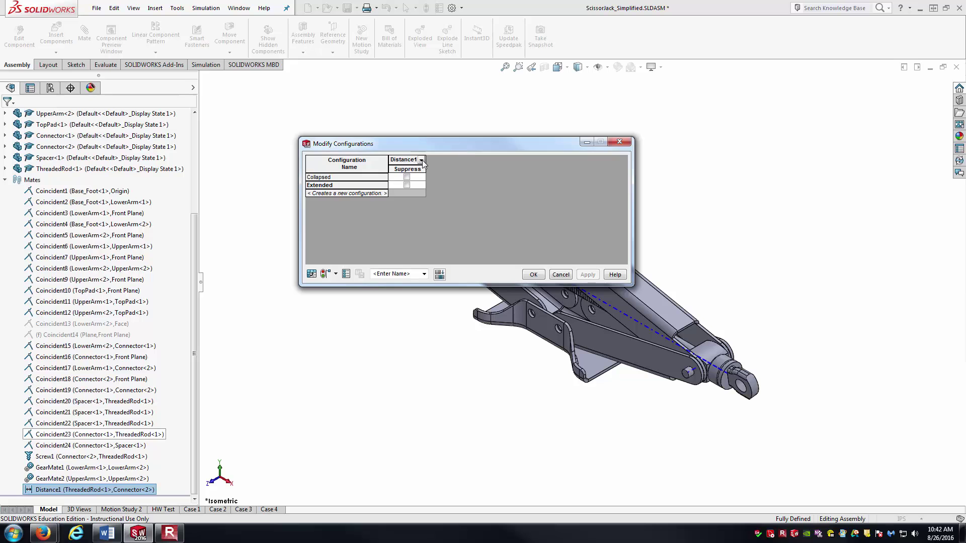
Add the D1 column and set Extended to 8.5 in, keeping Collapsed at 0 in
left_click(421, 160)
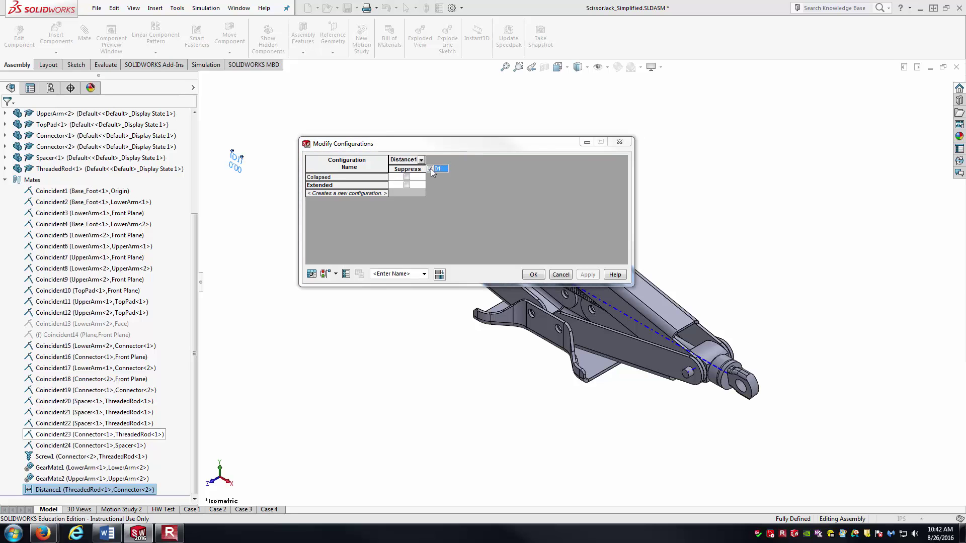
left_click(431, 169)
left_click(448, 215)
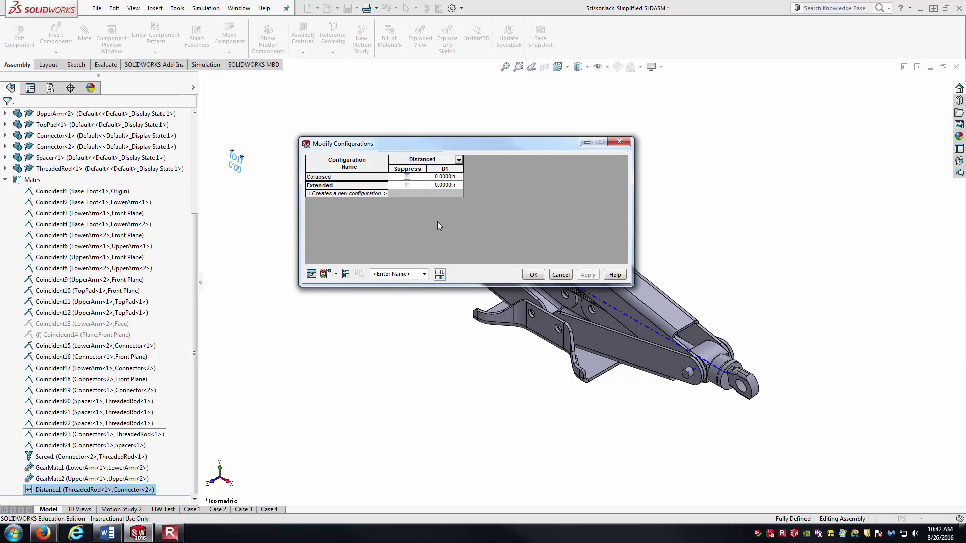
left_click(442, 187)
left_click(441, 186)
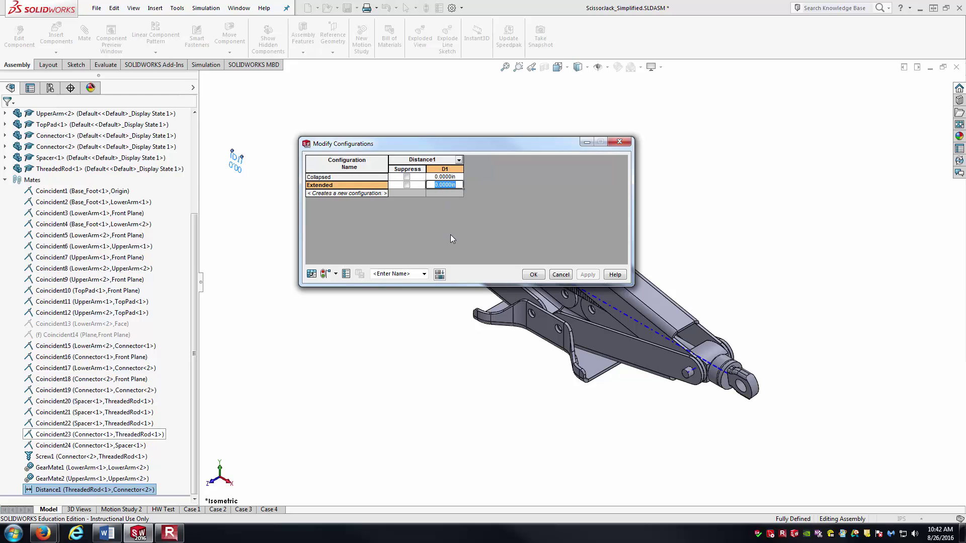
type("8.5")
left_click(534, 275)
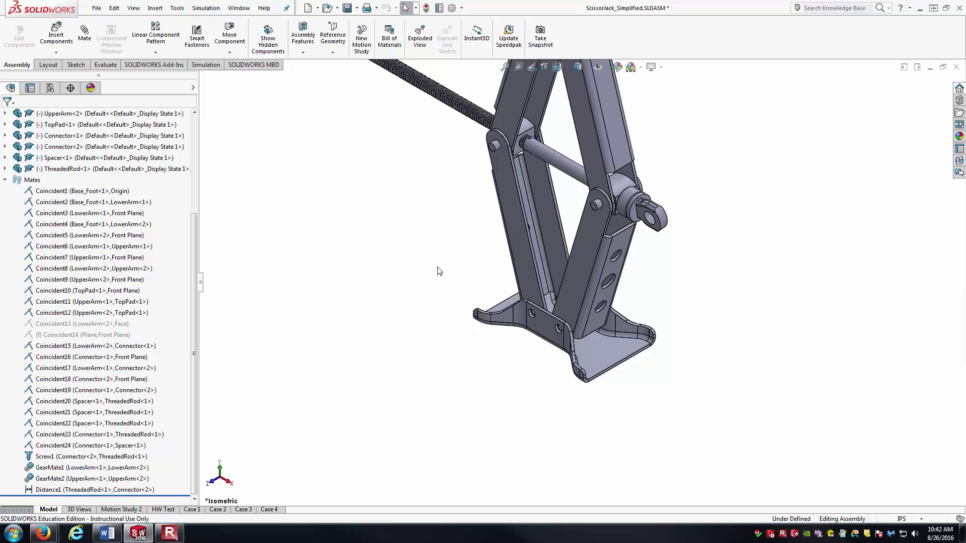
Switch between the Collapsed and Extended configurations to compare them, ending with Collapsed active
key("ctrl+1")
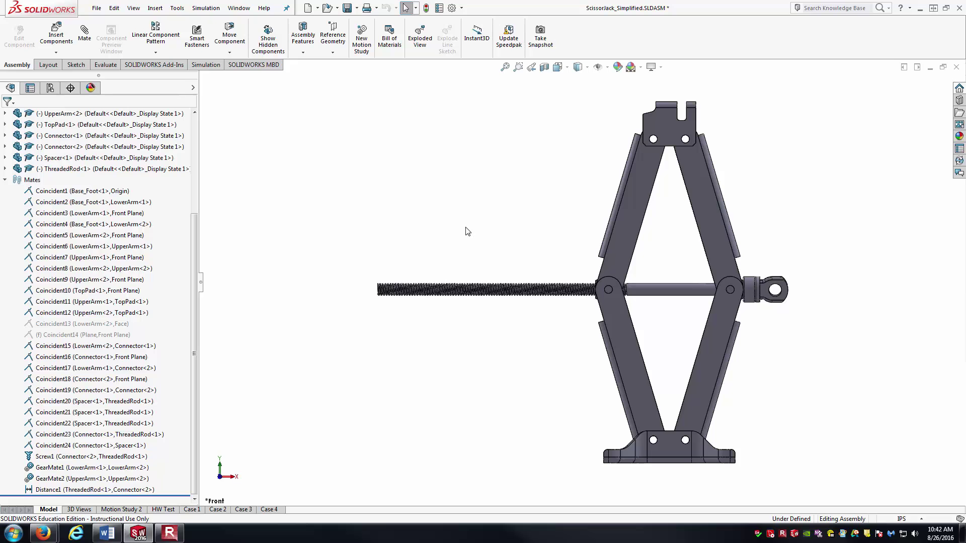
left_click(50, 88)
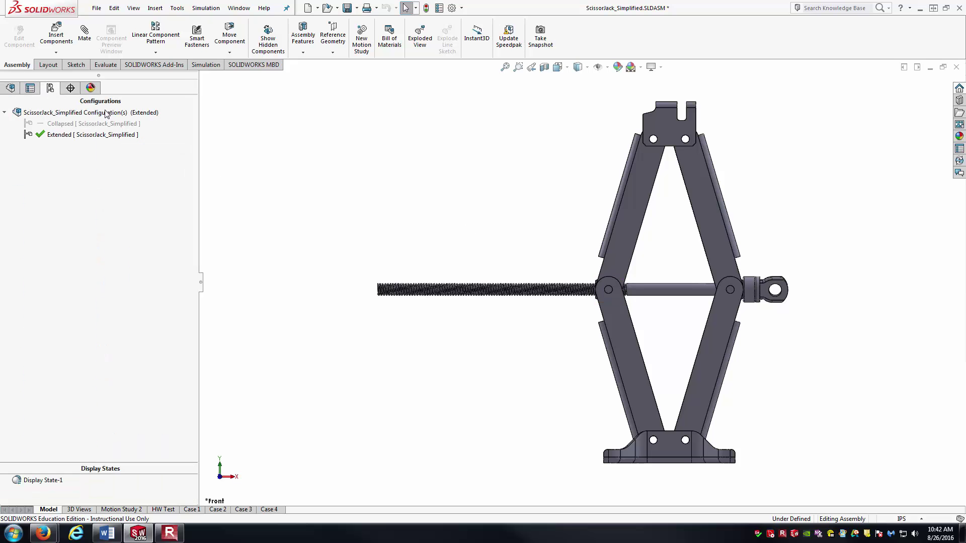
double_click(96, 126)
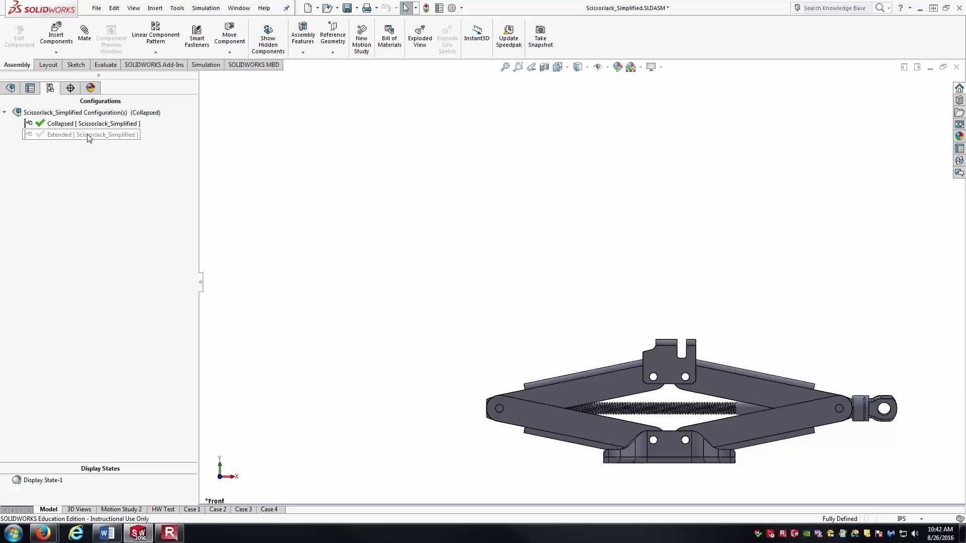
double_click(88, 135)
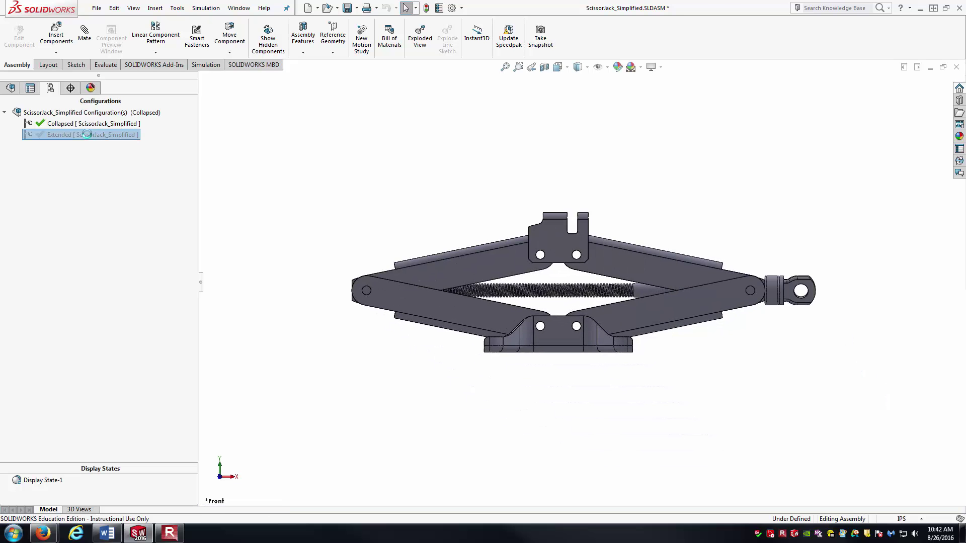
double_click(91, 125)
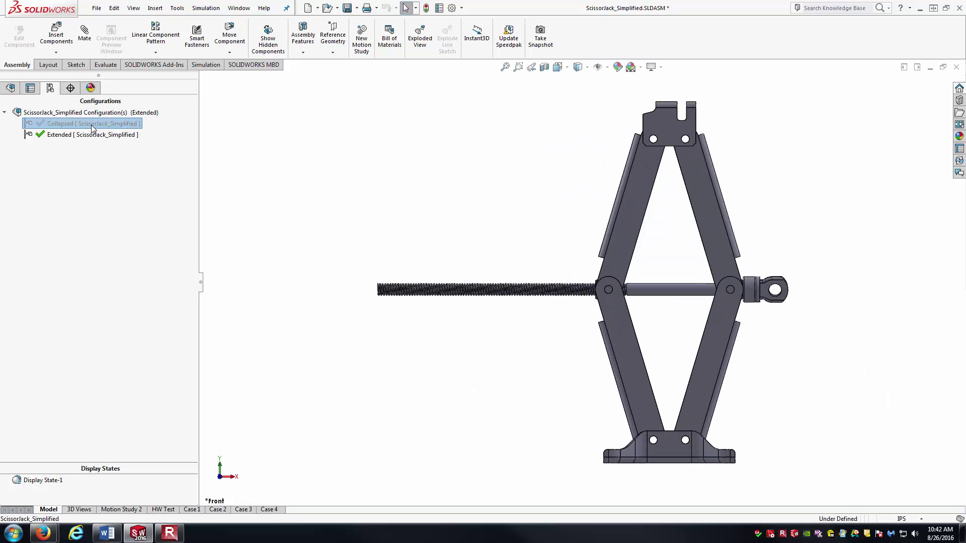
double_click(92, 133)
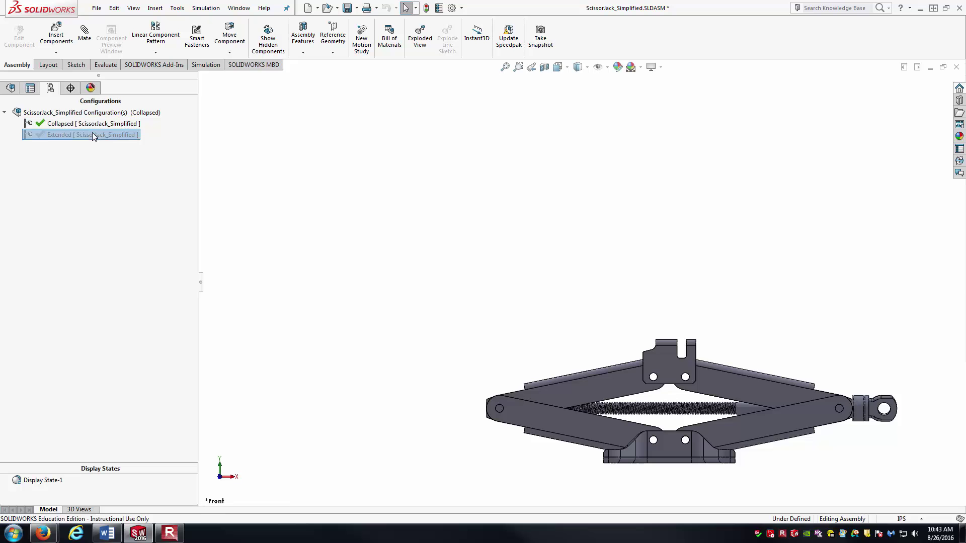
double_click(94, 124)
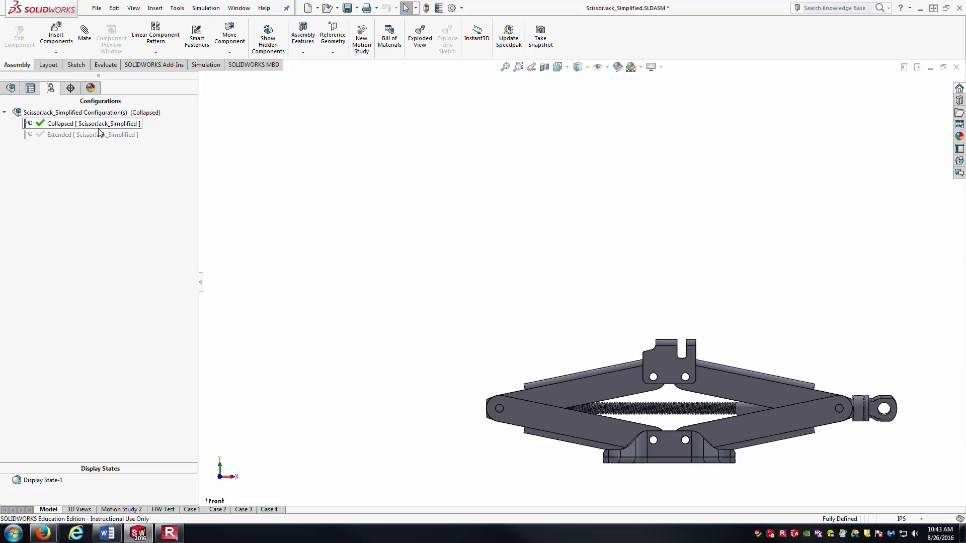
key("ctrl+7")
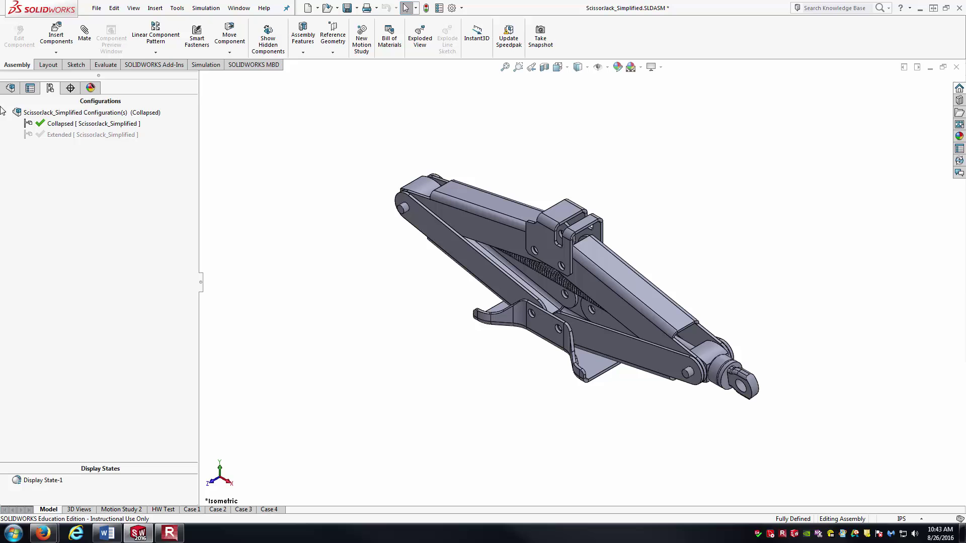
Save all modified documents, including ScissorJack_Simplified.SLDASM
left_click(10, 88)
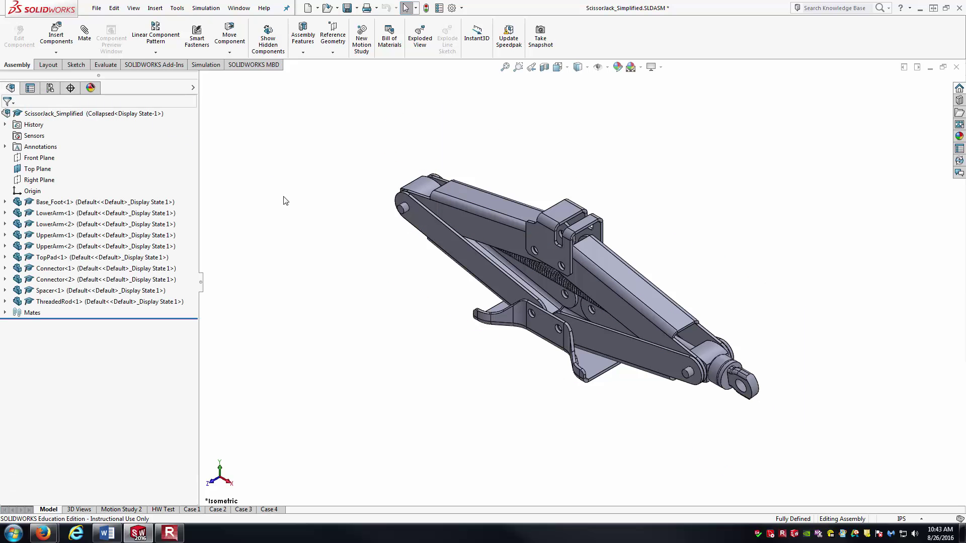
left_click(347, 7)
left_click(481, 253)
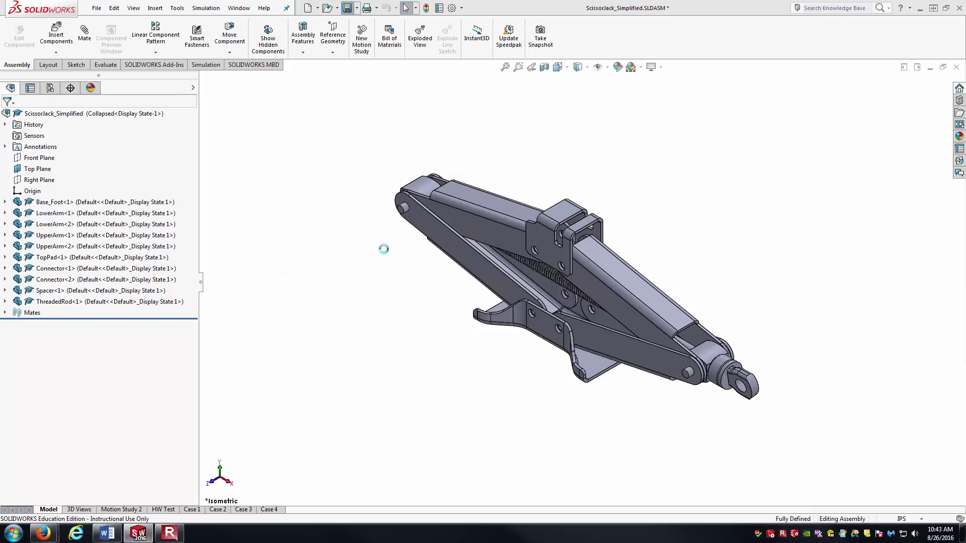
Create a new document from the drawing template
left_click(318, 8)
left_click(325, 20)
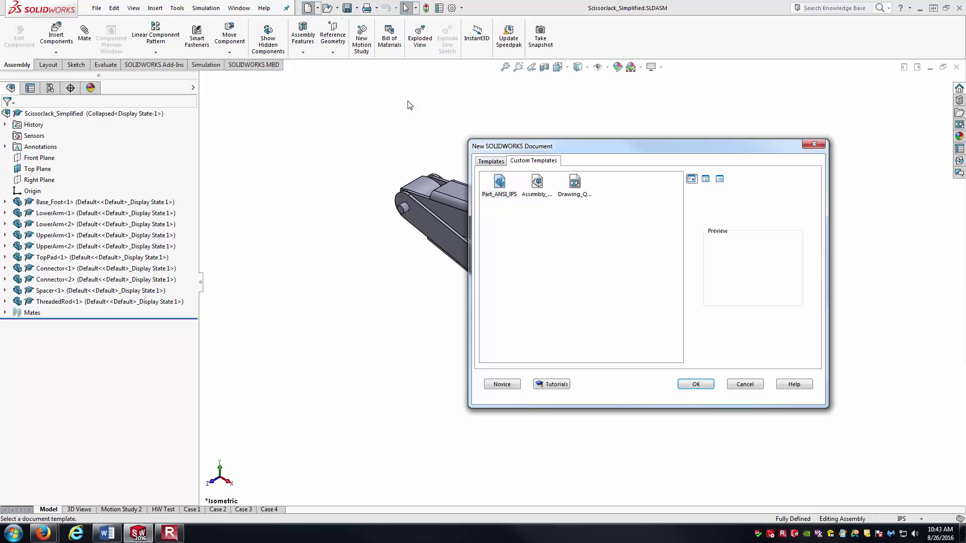
left_click(574, 182)
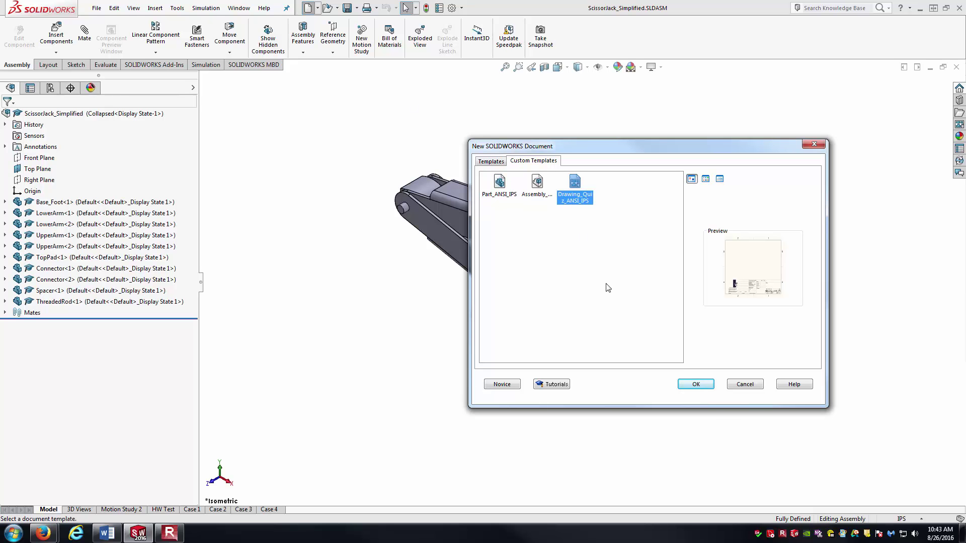
left_click(696, 384)
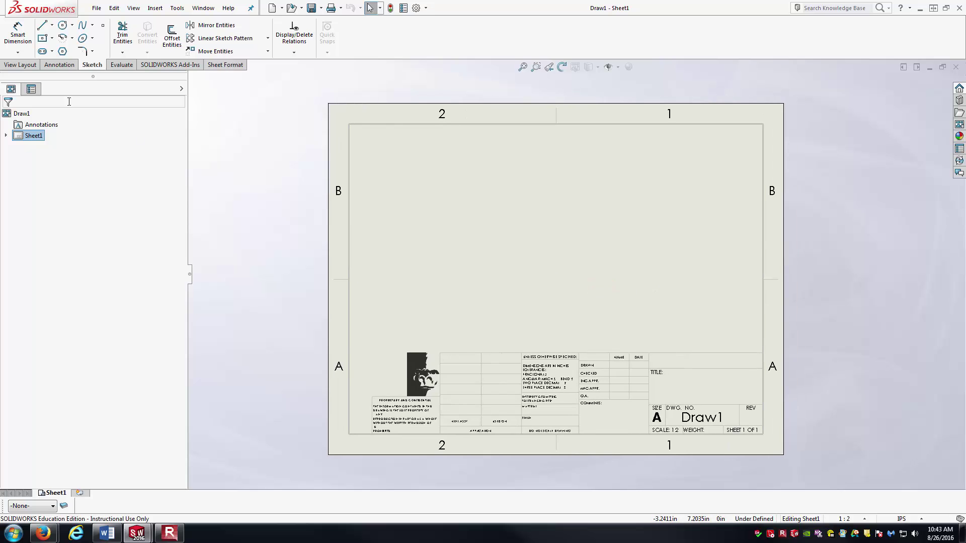
Insert a model view of the scissor jack assembly with Front orientation
left_click(23, 64)
left_click(41, 36)
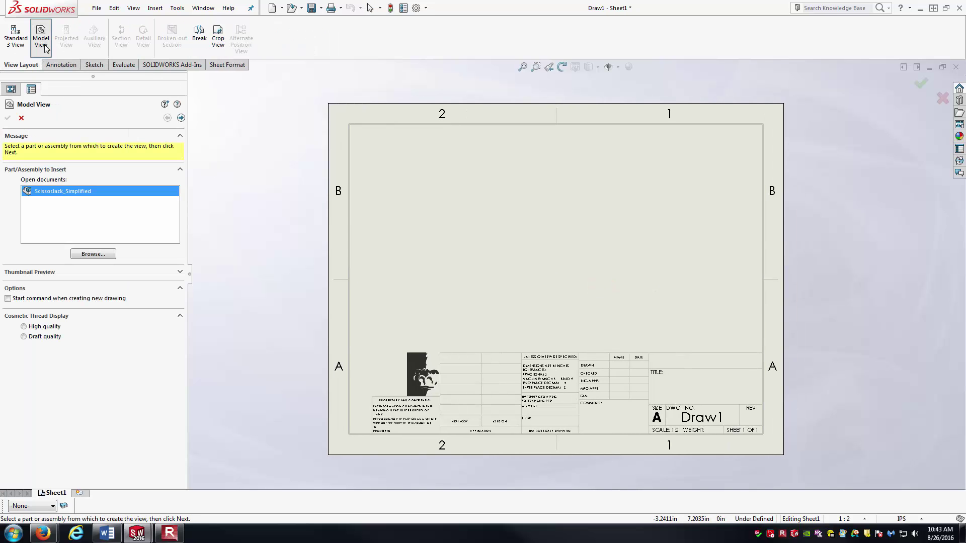
left_click(180, 117)
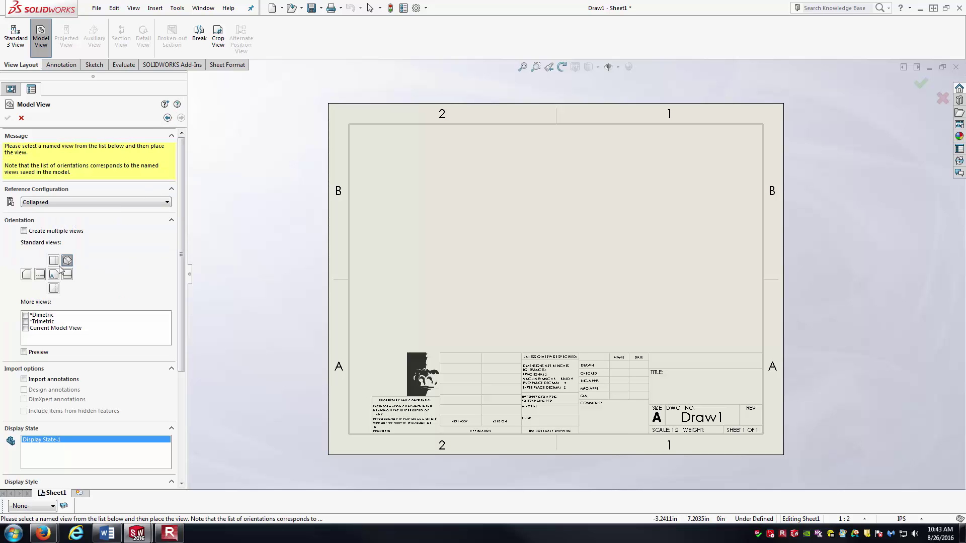
left_click(53, 274)
Place the 1:4 front view without projected views, then shift it slightly down and right
left_click(554, 283)
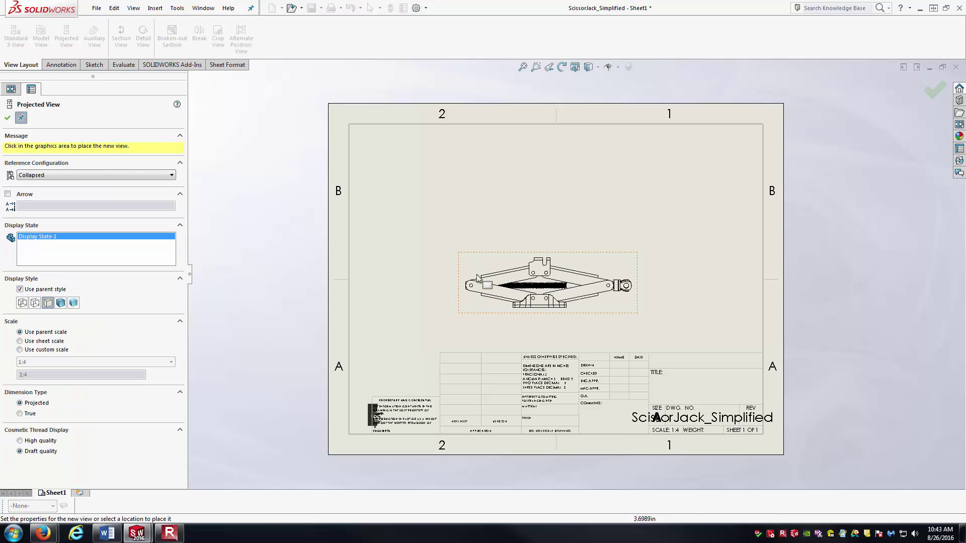
left_click(7, 118)
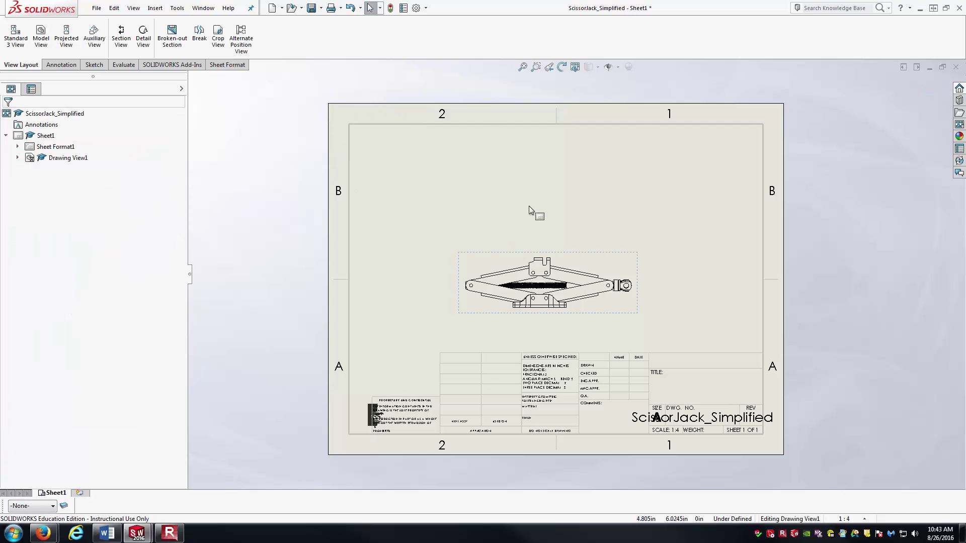
left_click_drag(604, 256, 610, 259)
left_click(612, 260)
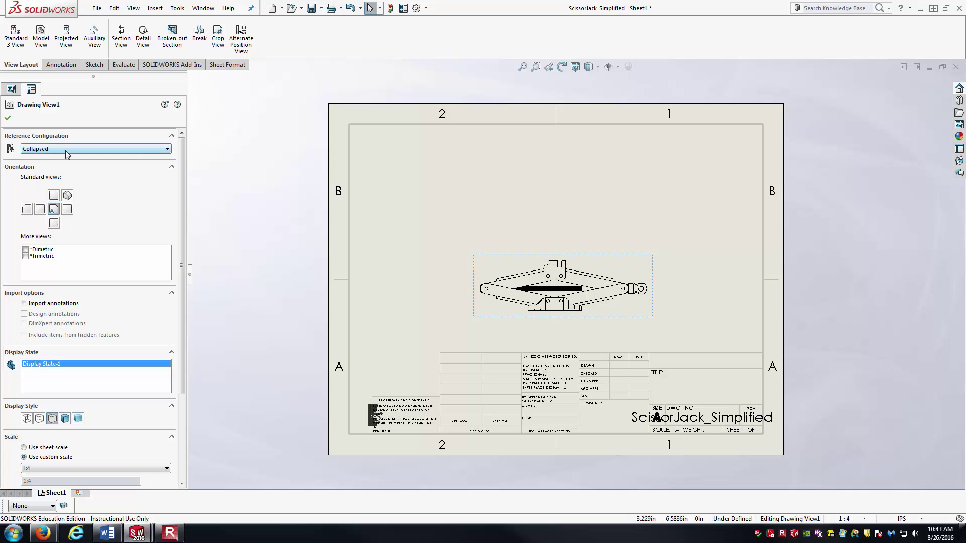
left_click(578, 156)
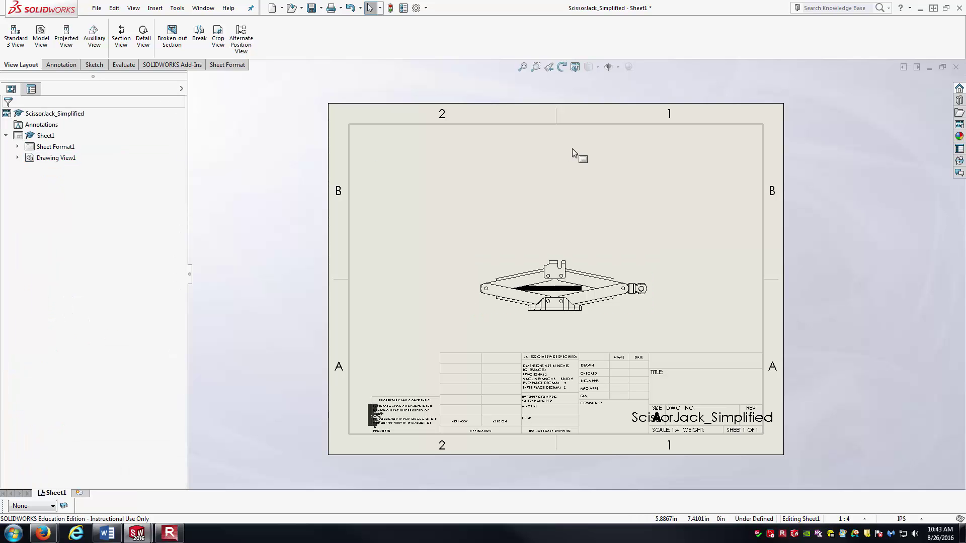
left_click(602, 263)
left_click_drag(602, 263, 599, 269)
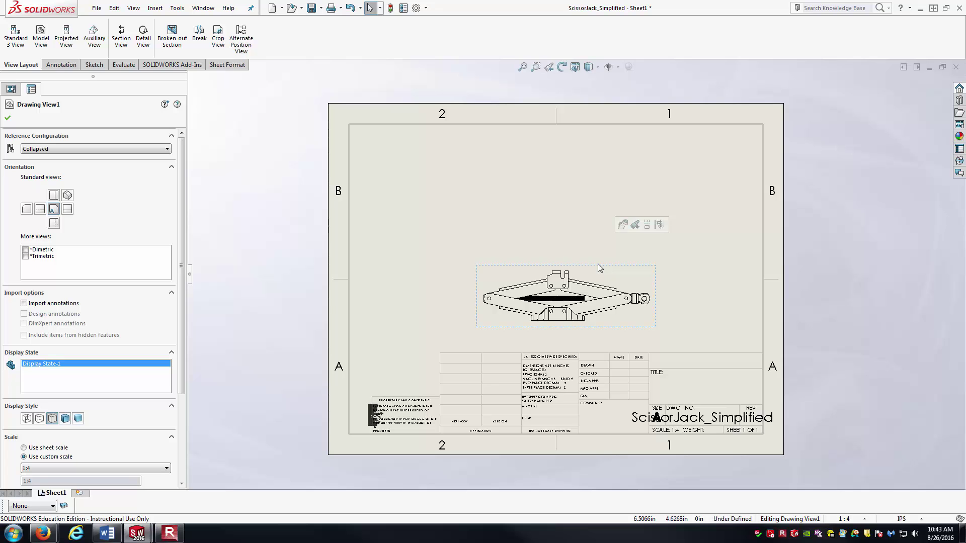
left_click(559, 233)
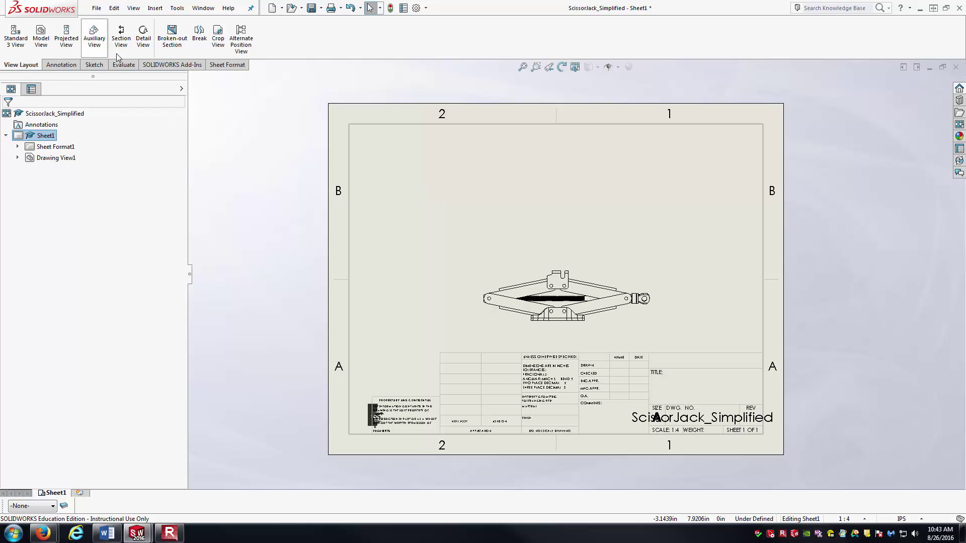
Overlay the Extended configuration as an alternate position view on the front view
left_click(250, 52)
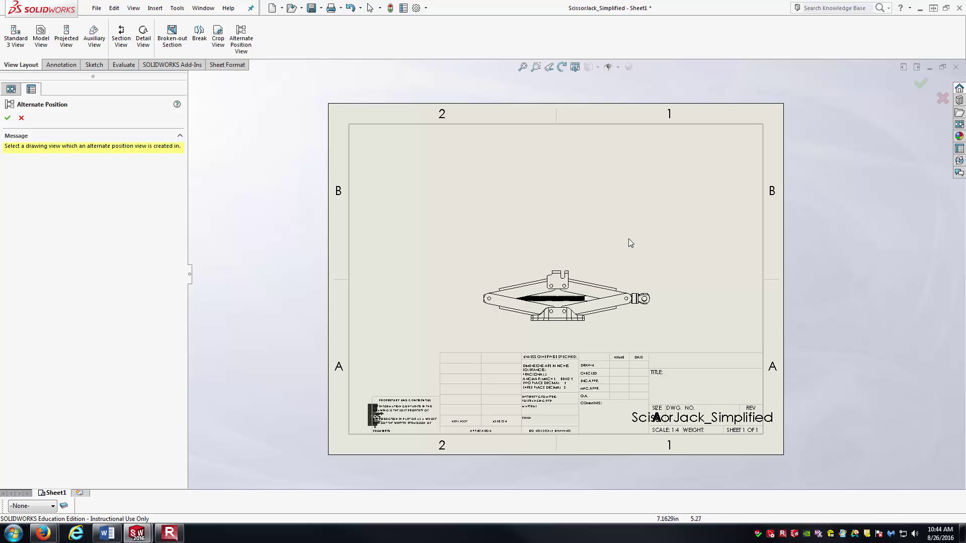
left_click(591, 285)
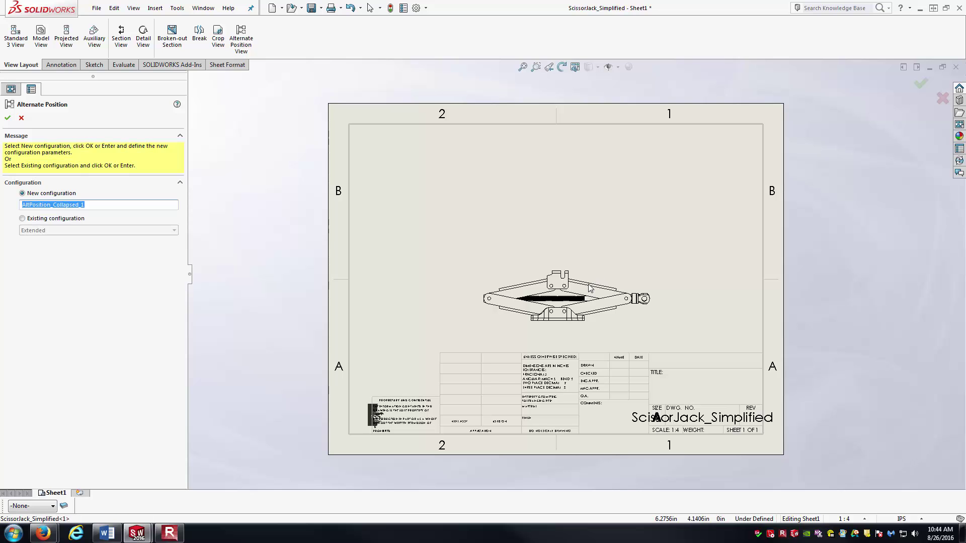
left_click(51, 220)
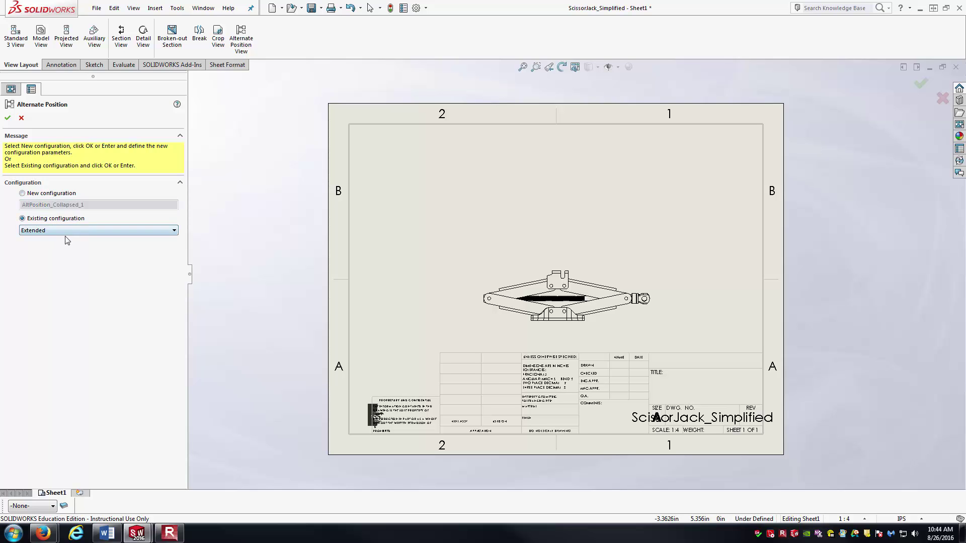
left_click(85, 231)
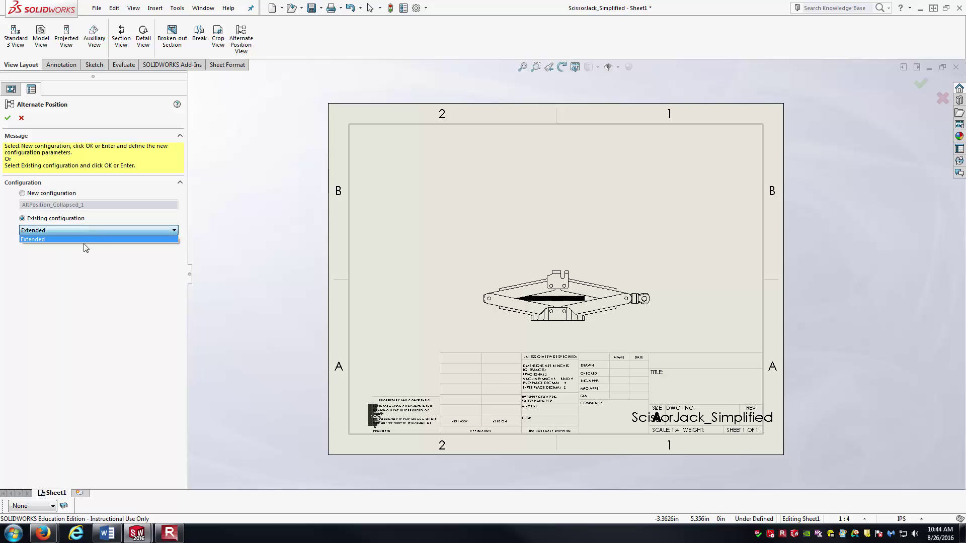
left_click(111, 231)
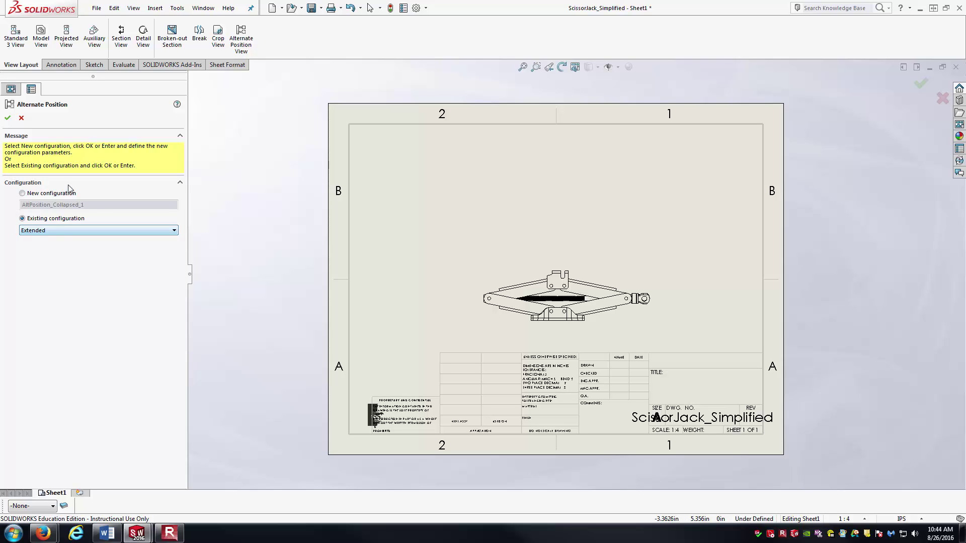
left_click(8, 118)
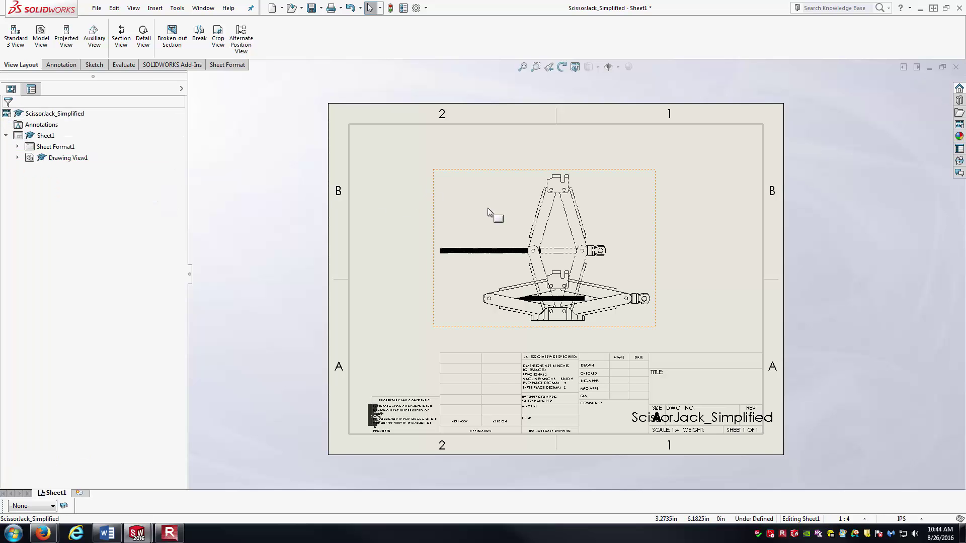
scroll(591, 242, "down", 2)
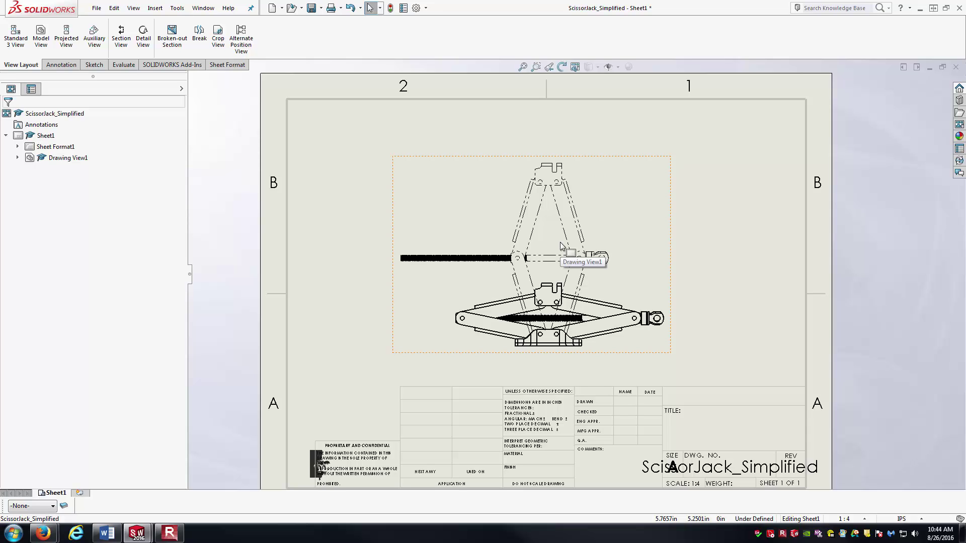
left_click_drag(673, 233, 675, 226)
left_click(732, 271)
scroll(720, 270, "down", 2)
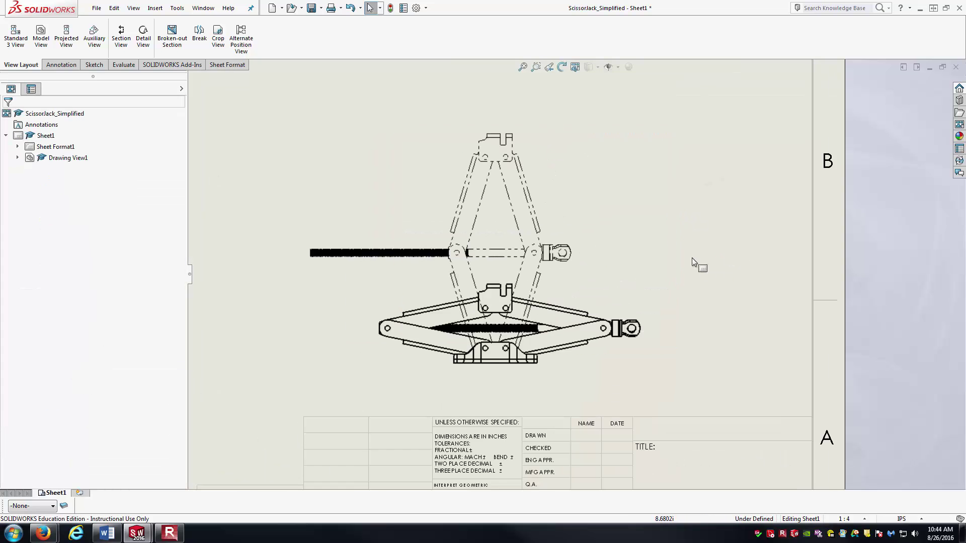
middle_click_drag(694, 257, 691, 280, "ctrl")
right_click_drag(689, 290, 692, 216)
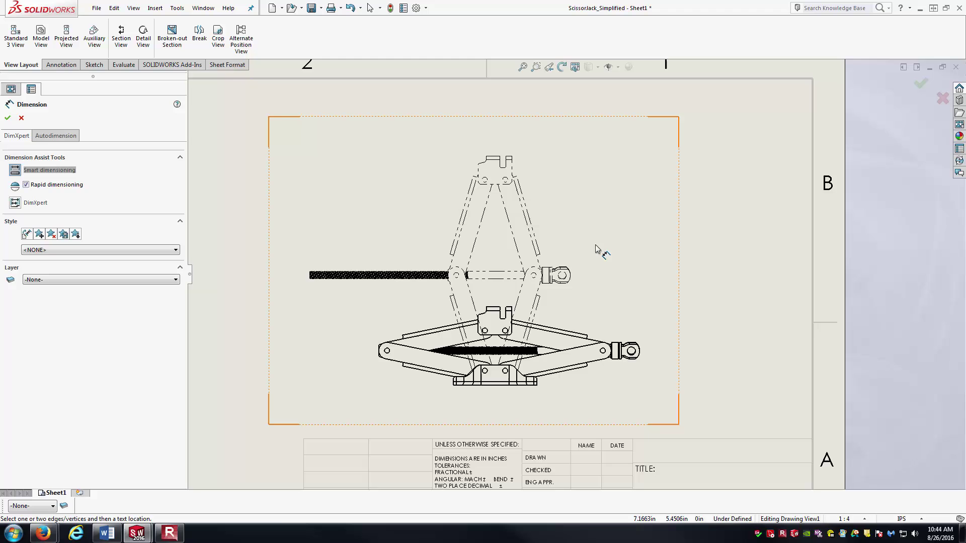
scroll(587, 293, "down", 3)
scroll(588, 297, "down", 2)
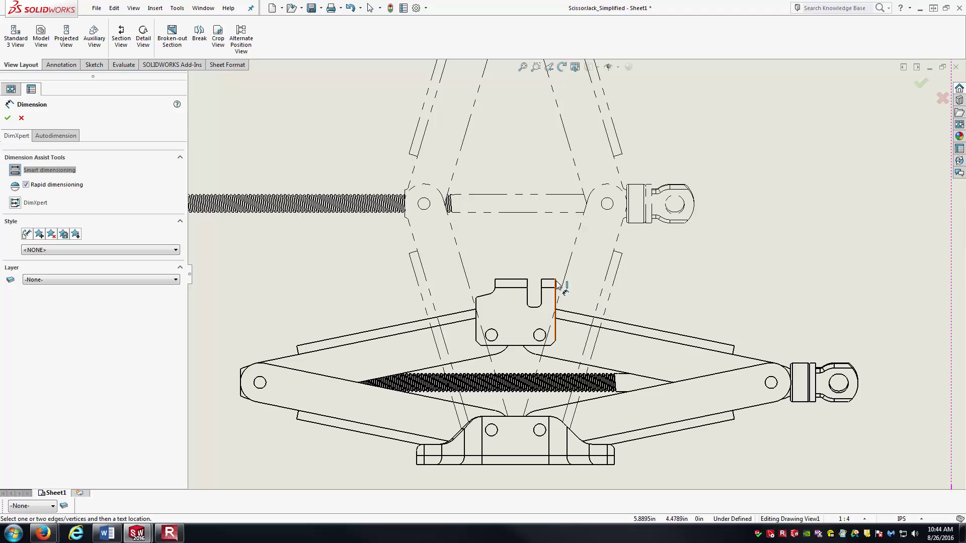
key("Escape")
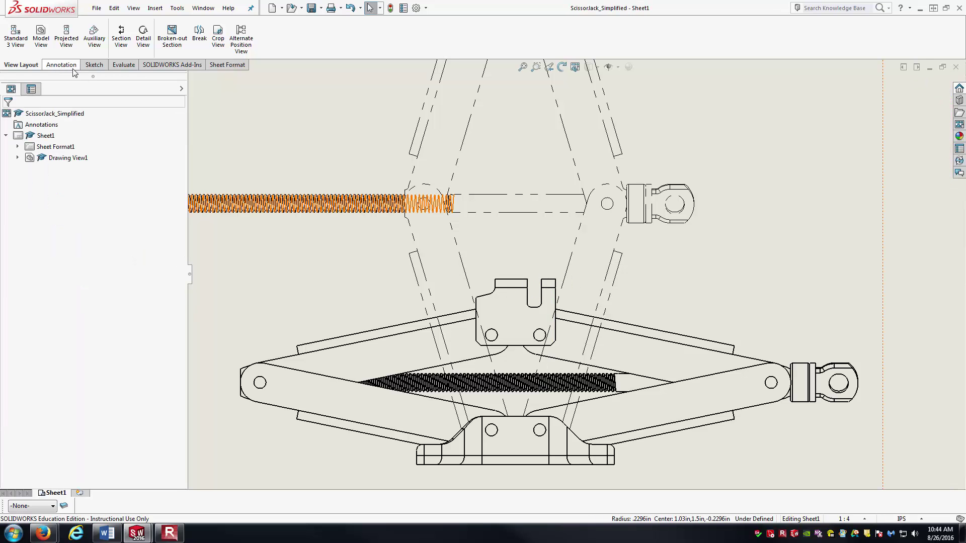
Dimension the collapsed jack from top edge to bottom edge as 4.82, placed on the right
left_click(61, 64)
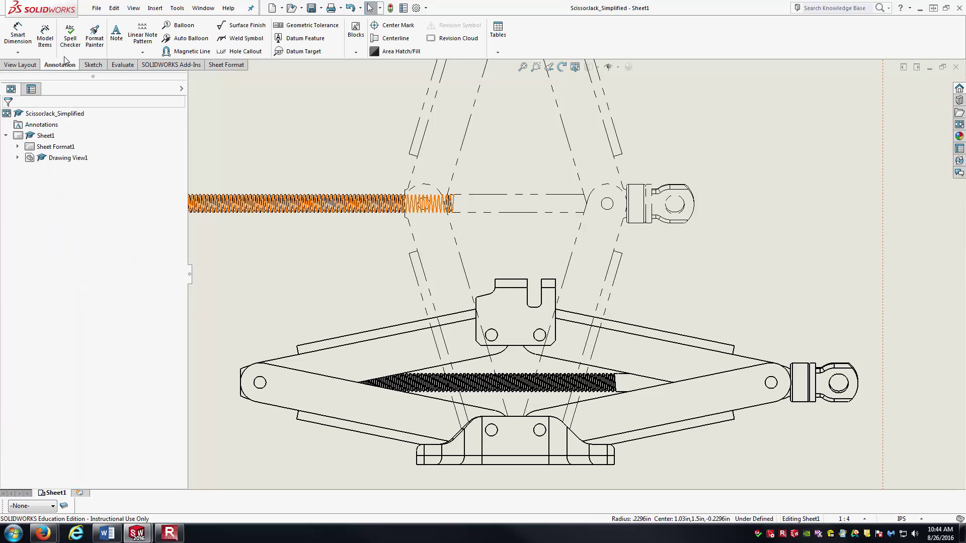
left_click(547, 280)
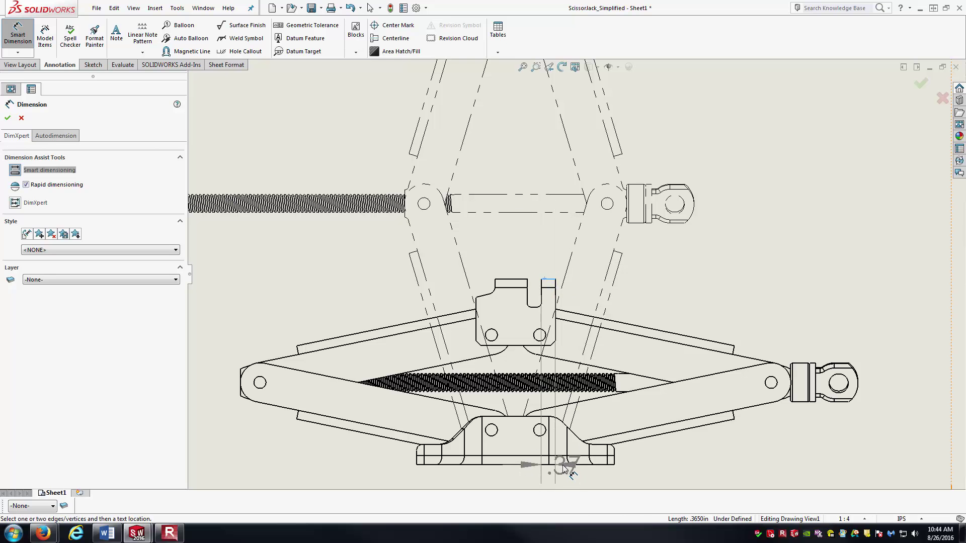
left_click(547, 465)
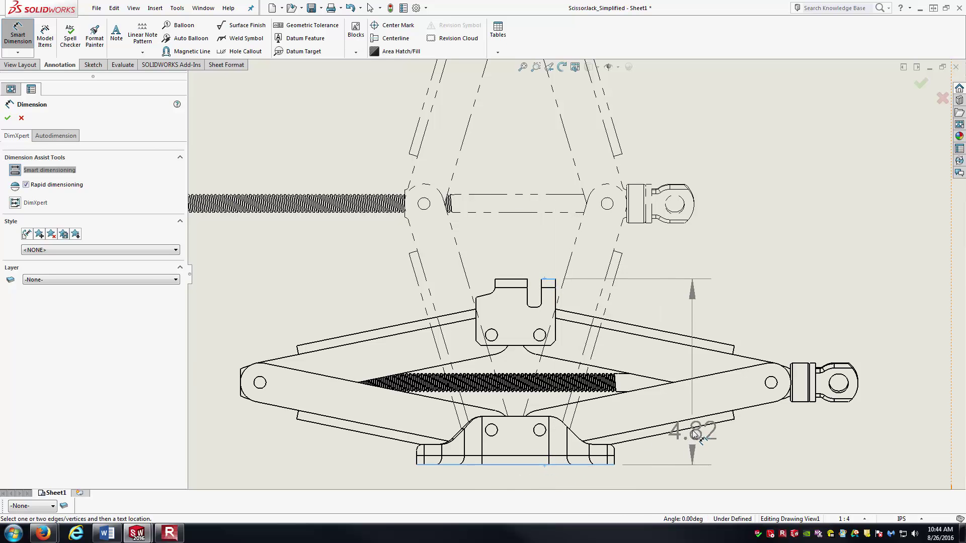
scroll(704, 428, "up", 2)
left_click(843, 336)
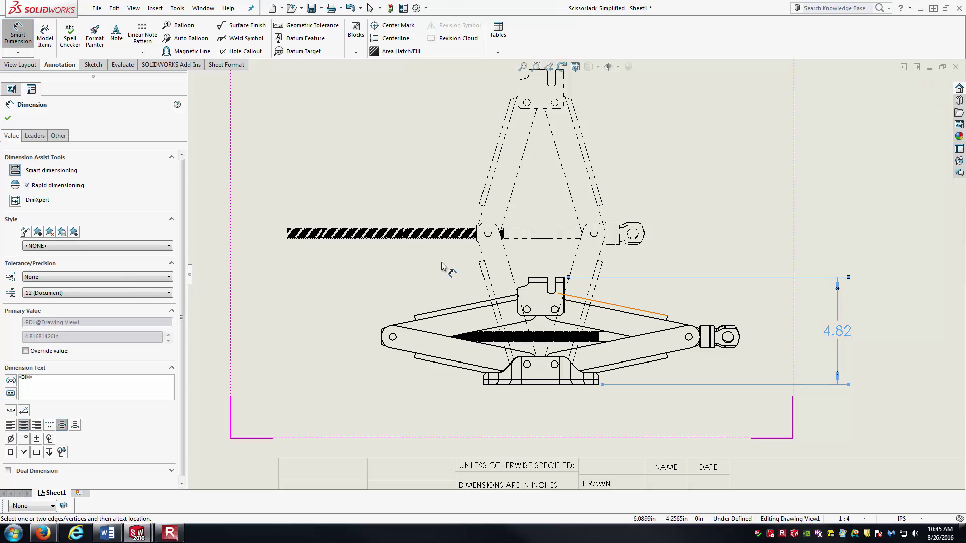
key("Escape")
Start a second 4.82 height dimension between the jack's bottom edge and top corner
scroll(779, 206, "up", 3)
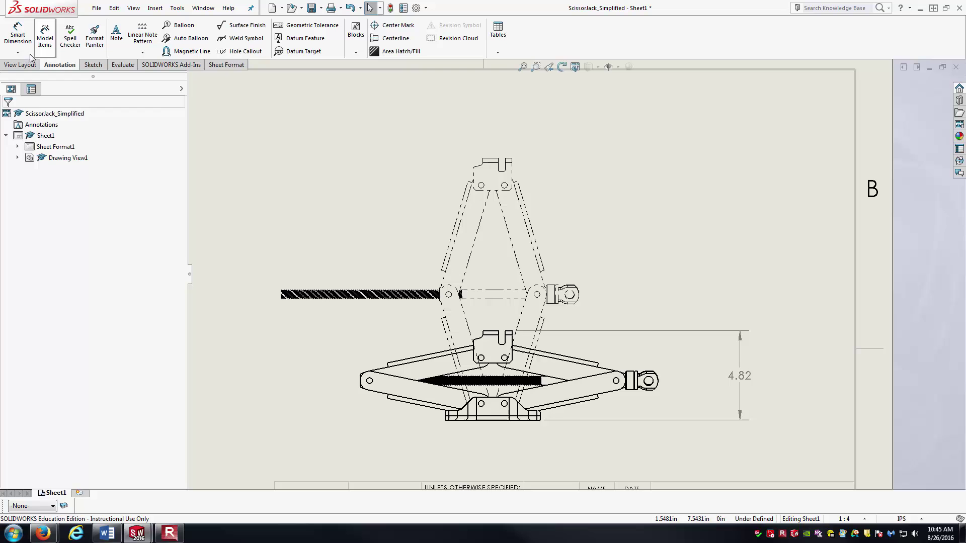
left_click(17, 35)
scroll(545, 167, "down", 1)
scroll(517, 184, "up", 3)
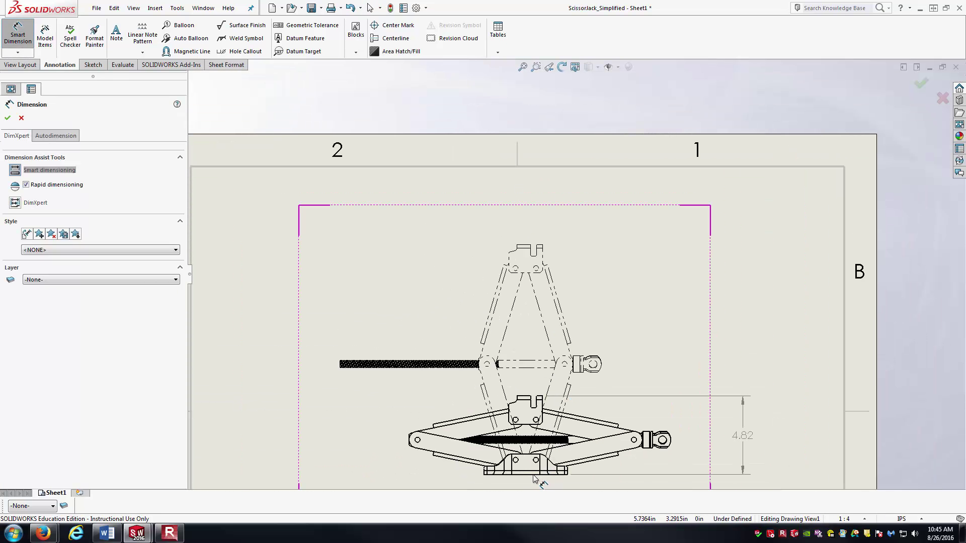
left_click(533, 474)
scroll(540, 242, "down", 4)
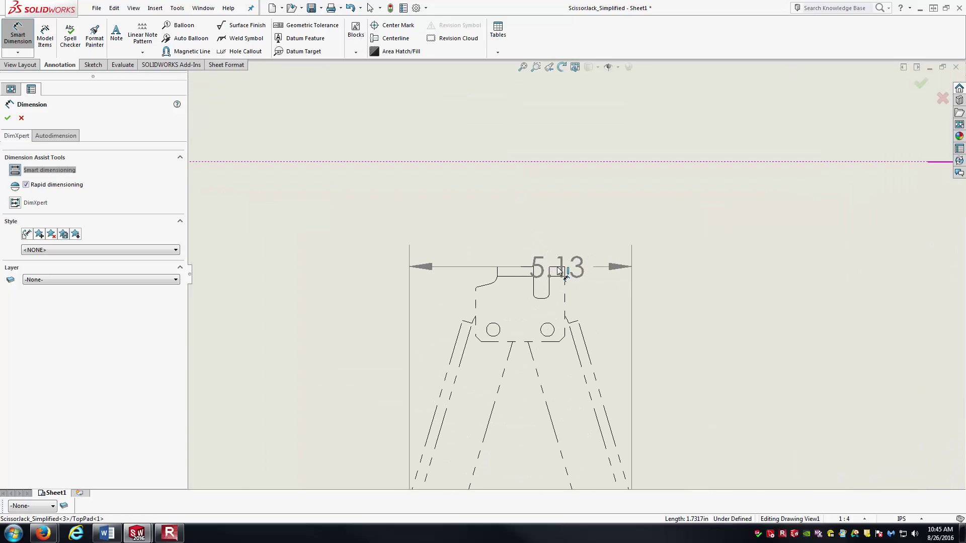
left_click(558, 269)
scroll(557, 271, "up", 1)
scroll(598, 316, "up", 3)
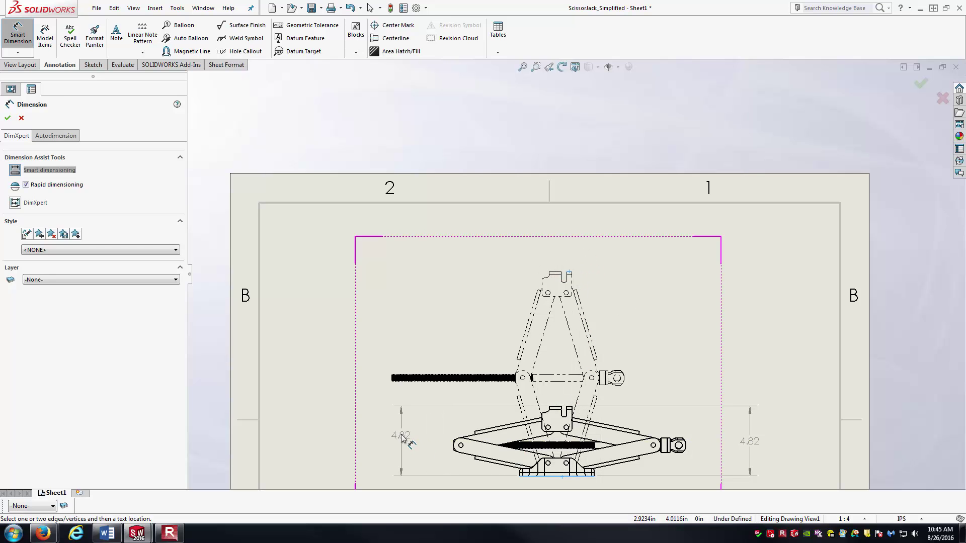
Place the second 4.82 dimension on the left, then delete it as a duplicate
left_click(404, 443)
key("Escape")
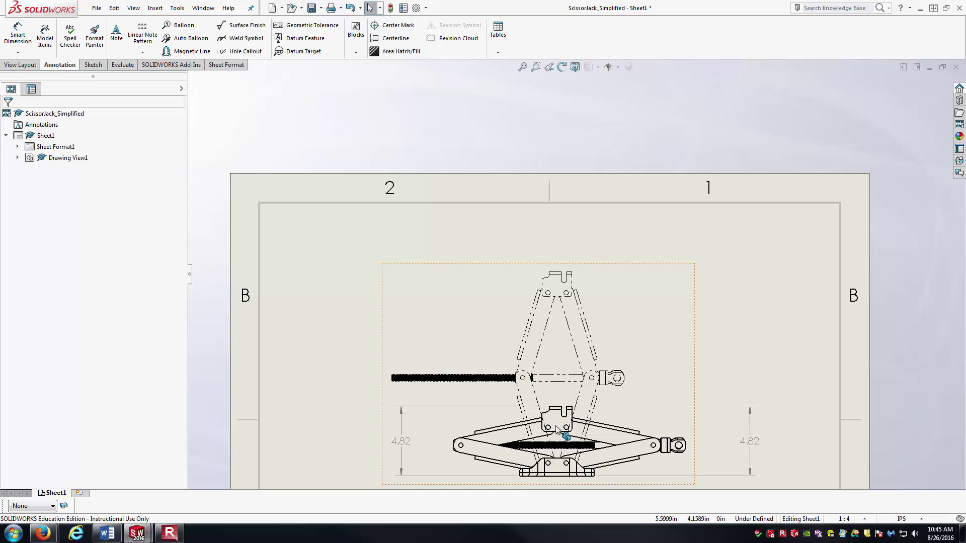
left_click(401, 441)
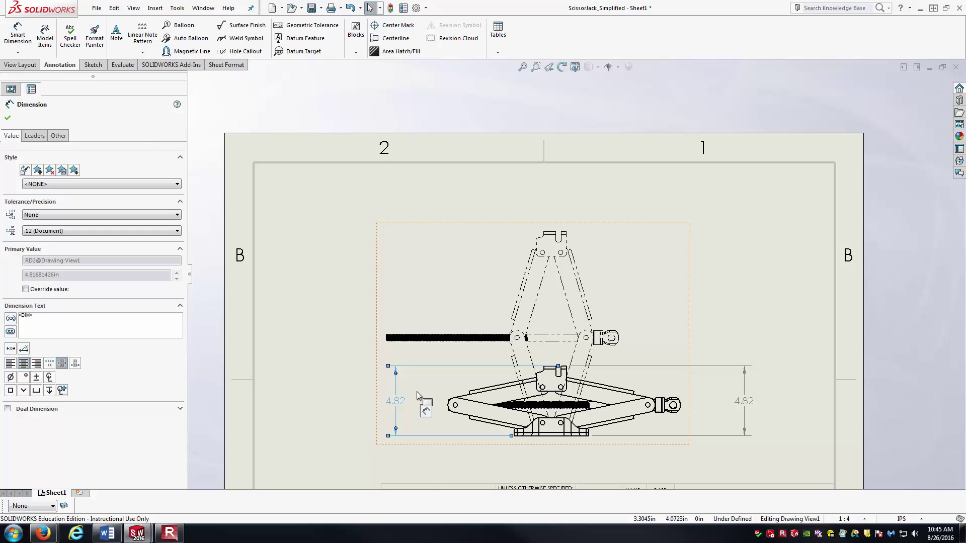
key("Delete")
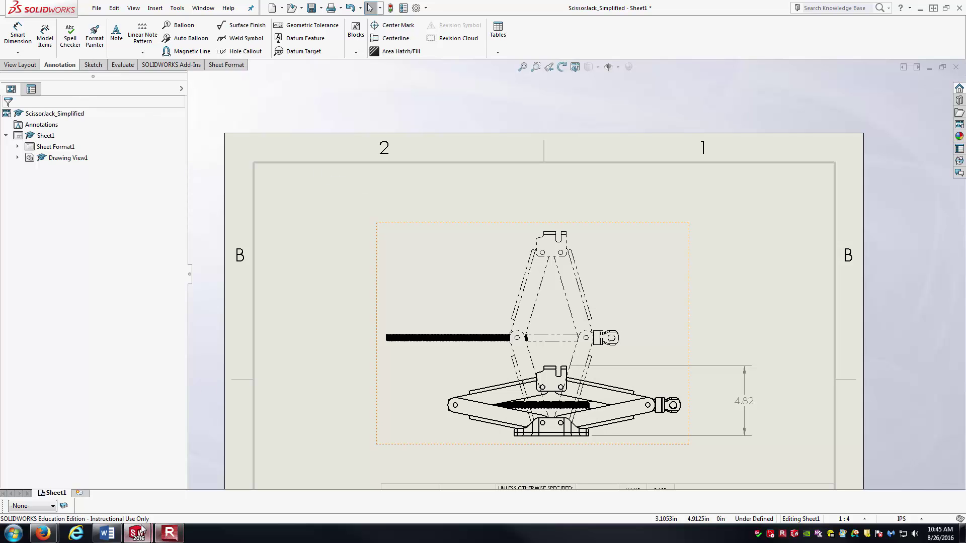
left_click(83, 483)
Place a sketch point on the top-right corner of the extended phantom jack's top pad
left_click(93, 64)
right_click(94, 63)
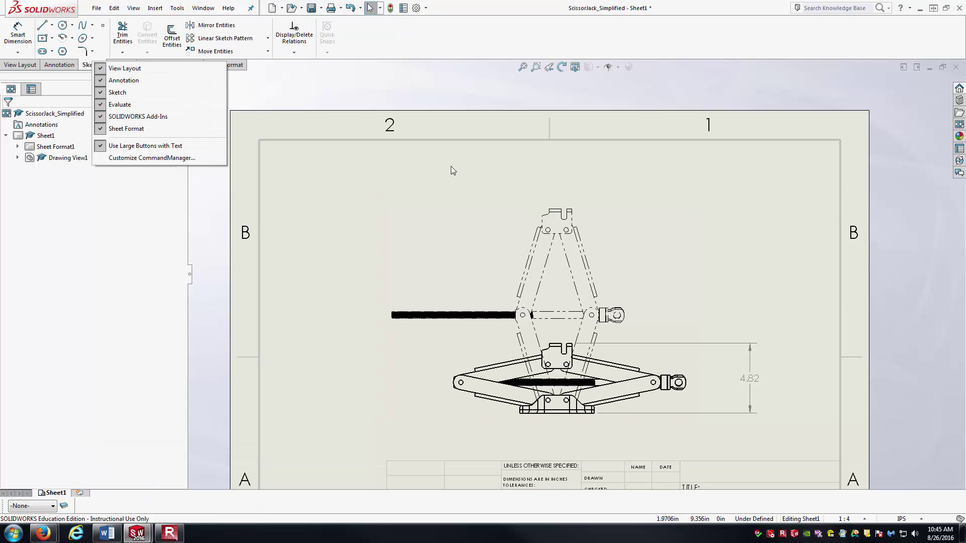
key("Escape")
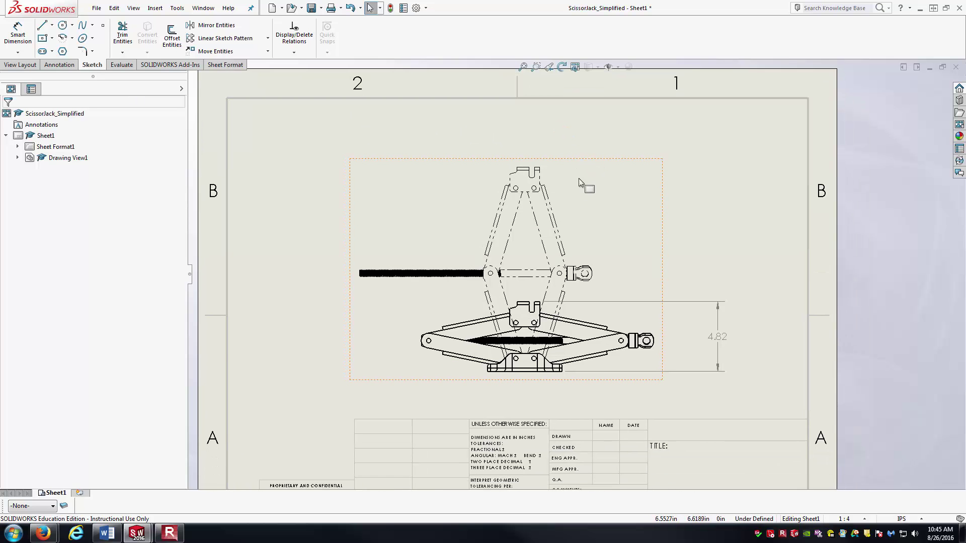
left_click(103, 26)
scroll(559, 186, "down", 5)
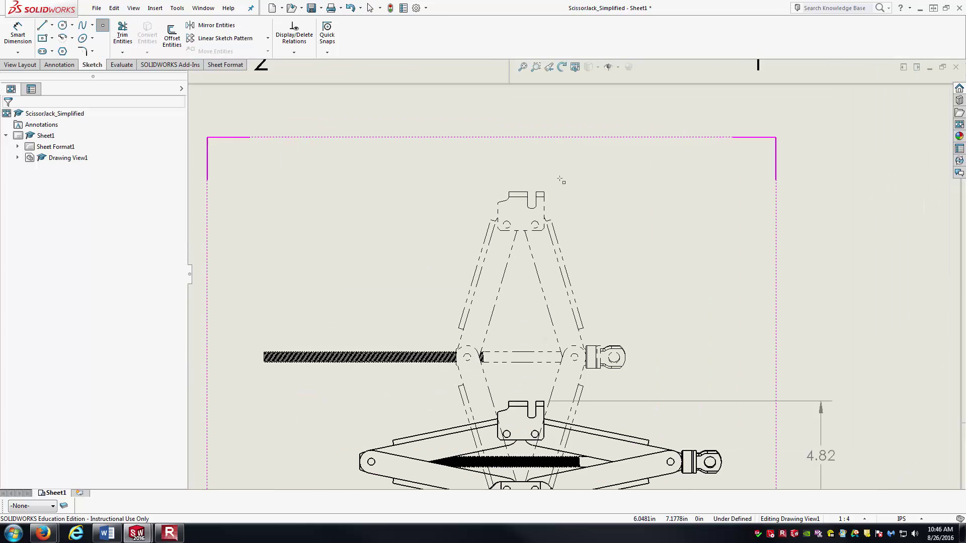
scroll(549, 198, "down", 2)
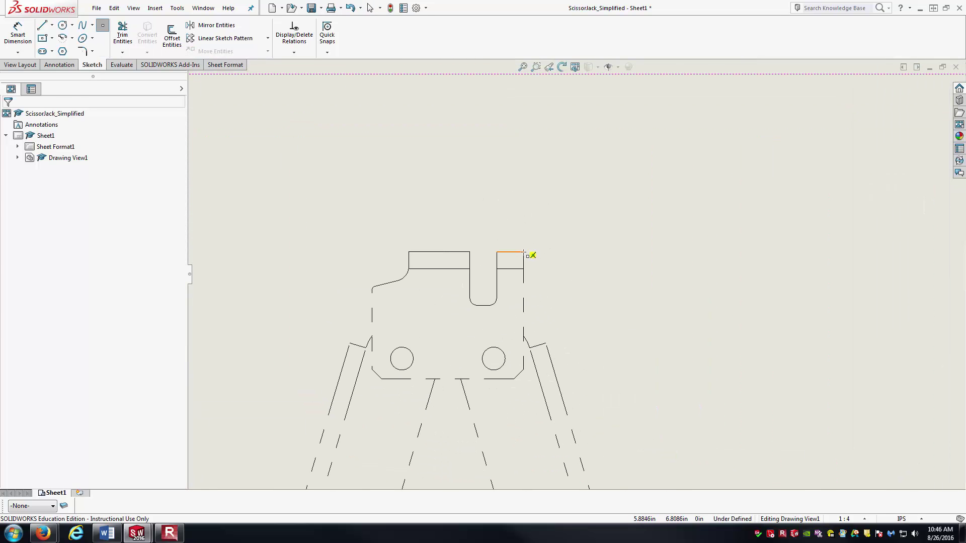
left_click(524, 252)
key("Escape")
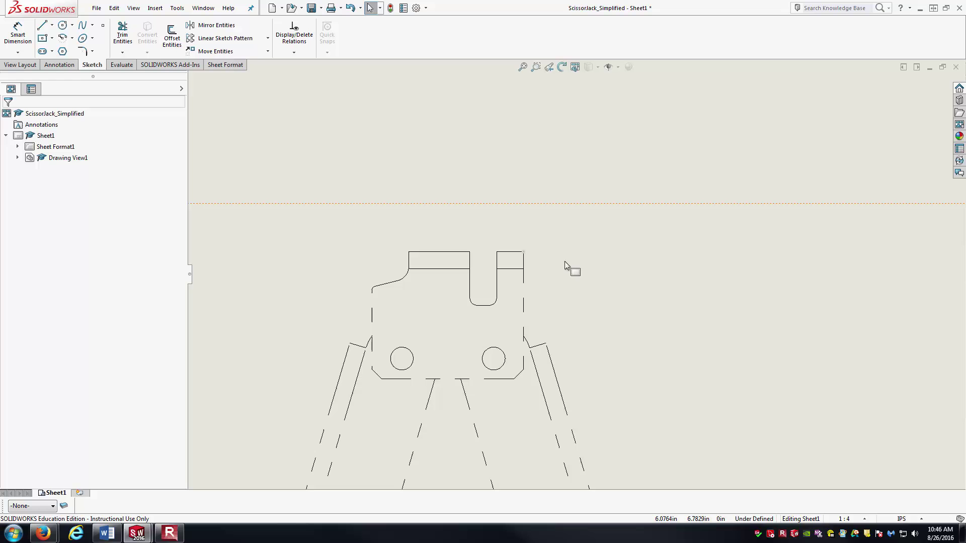
scroll(533, 257, "down", 3)
scroll(579, 322, "up", 4)
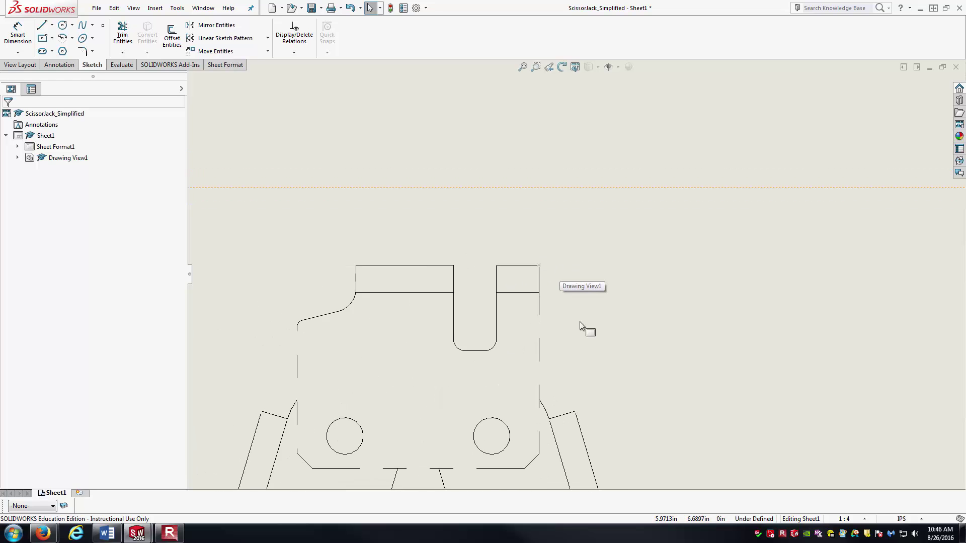
scroll(623, 351, "up", 4)
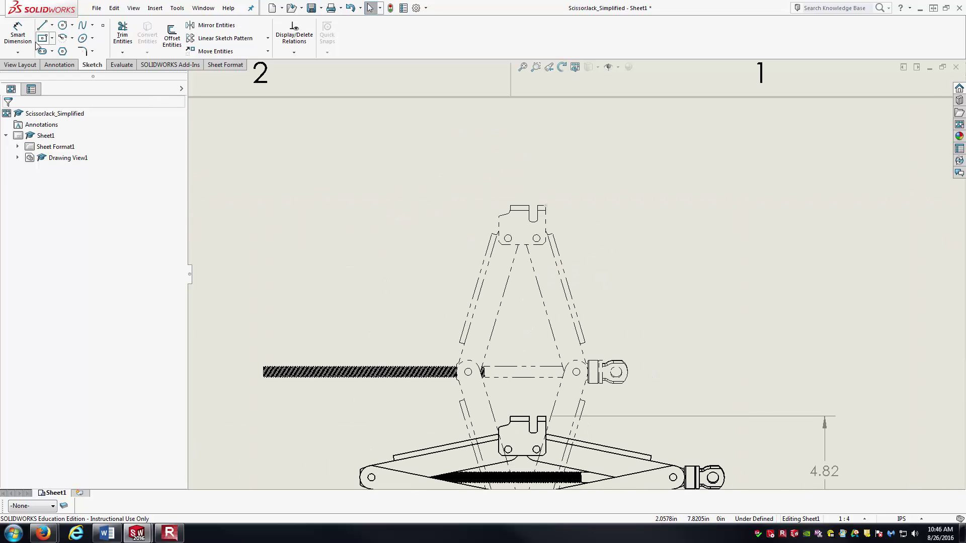
Dimension from the top sketch point to the jack's bottom edge as 14.09, placed at right
key("d")
left_click(546, 206)
middle_click_drag(556, 319, 529, 347, "ctrl")
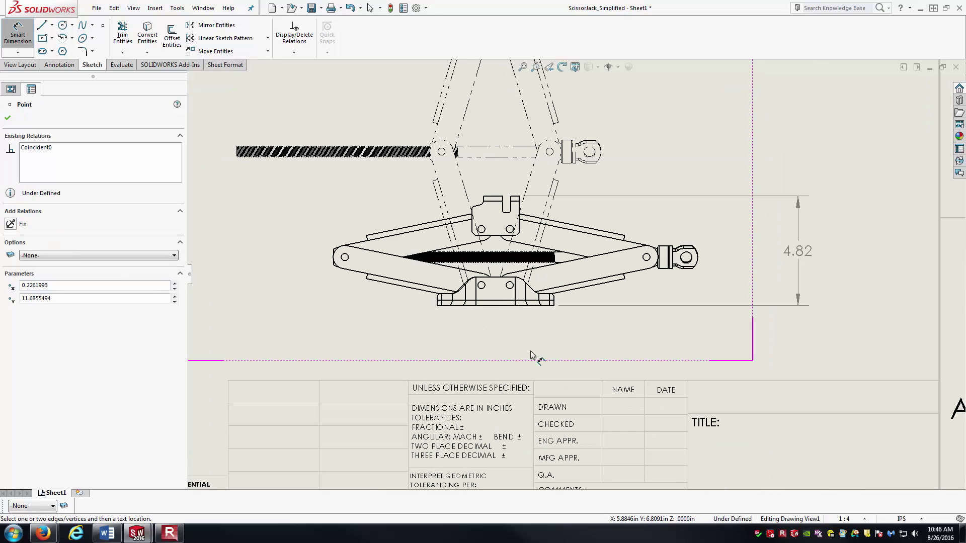
left_click(516, 305)
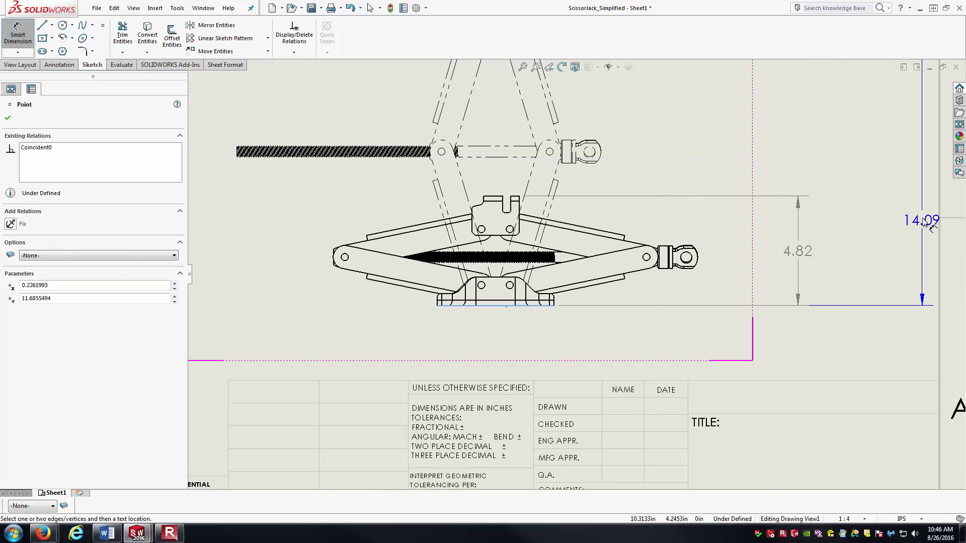
left_click(869, 157)
left_click(828, 151)
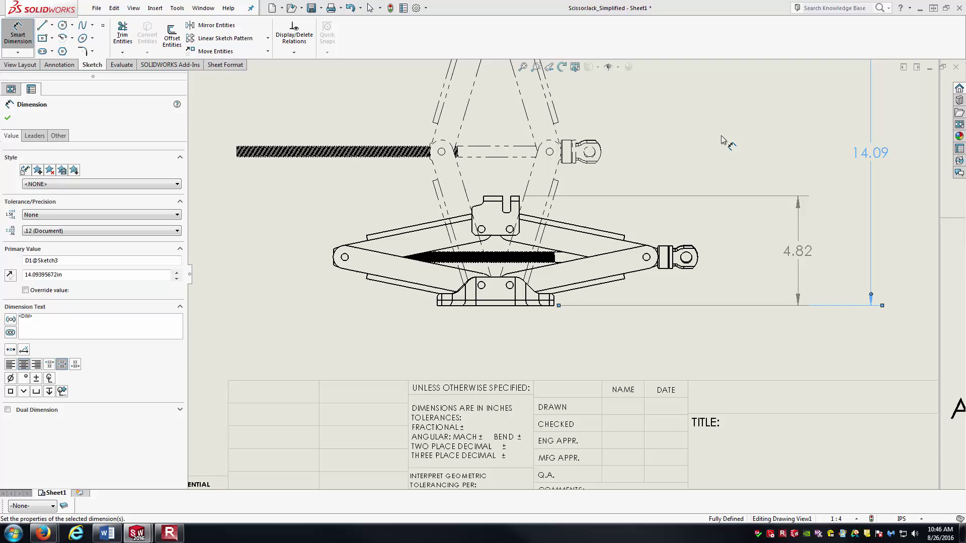
key("f")
scroll(698, 226, "down", 2)
key("Escape")
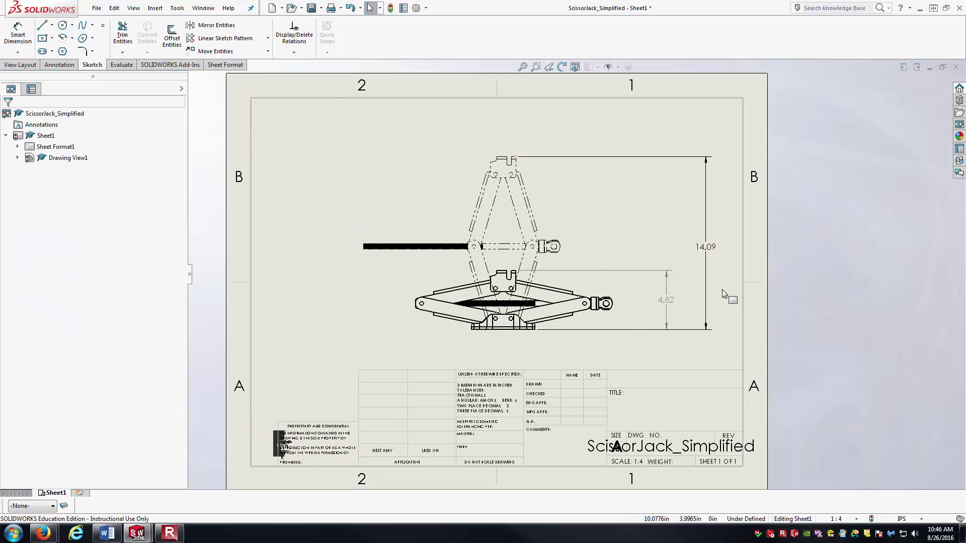
left_click(712, 257)
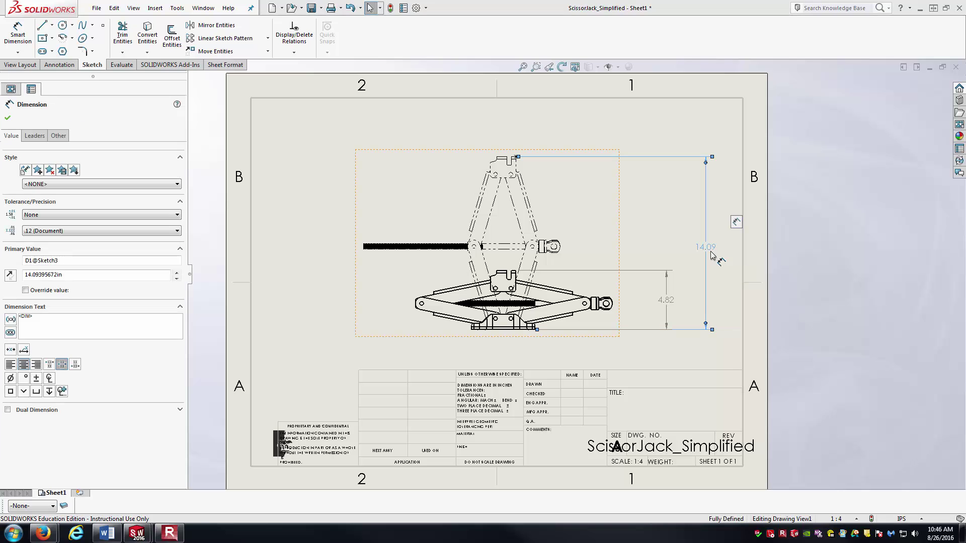
key("Escape")
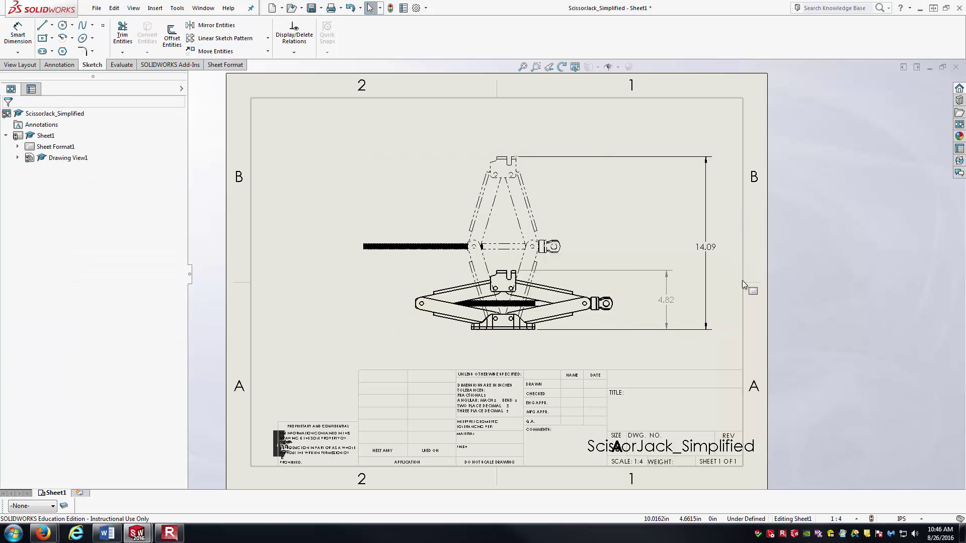